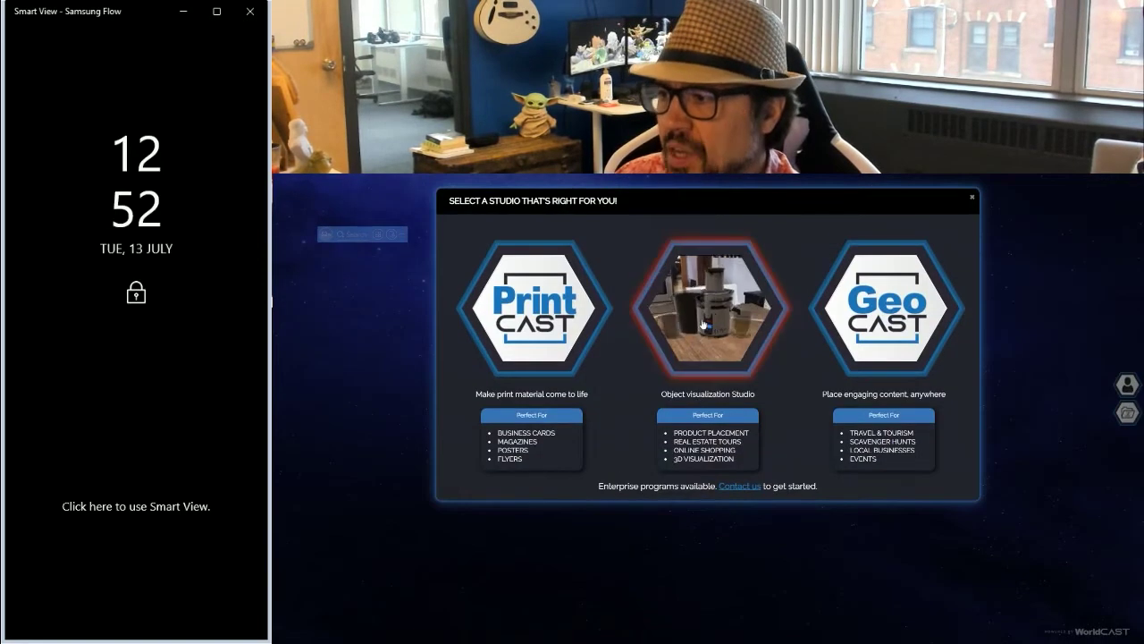
- Start a new ShowCAST on the Freemium package and name it Teddy Bear
left_click(702, 324)
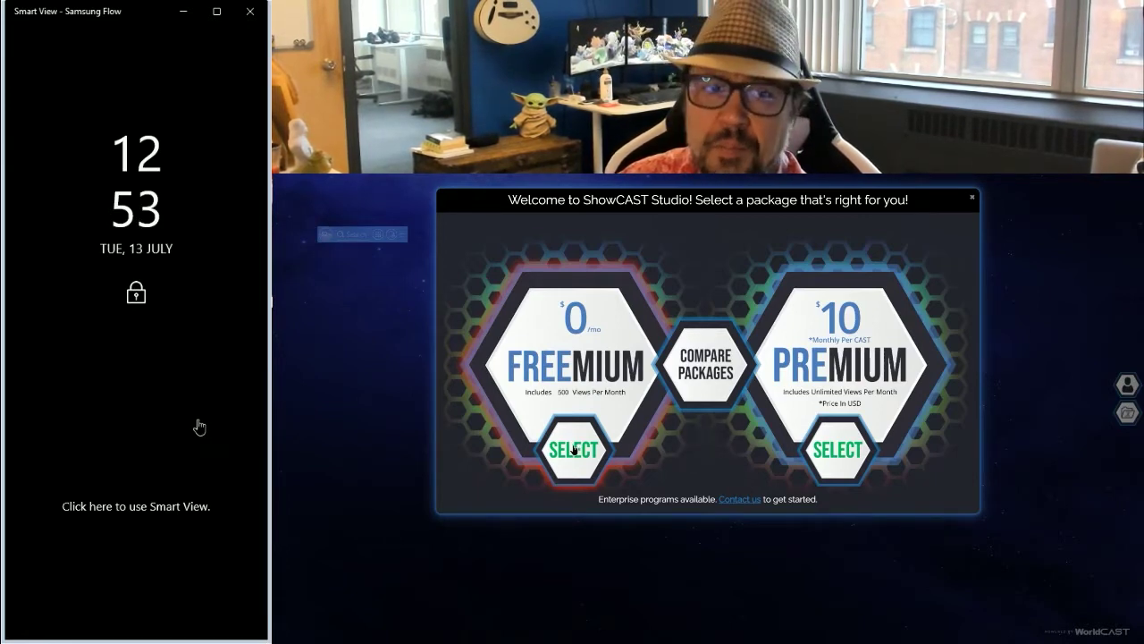
left_click(573, 449)
left_click(506, 251)
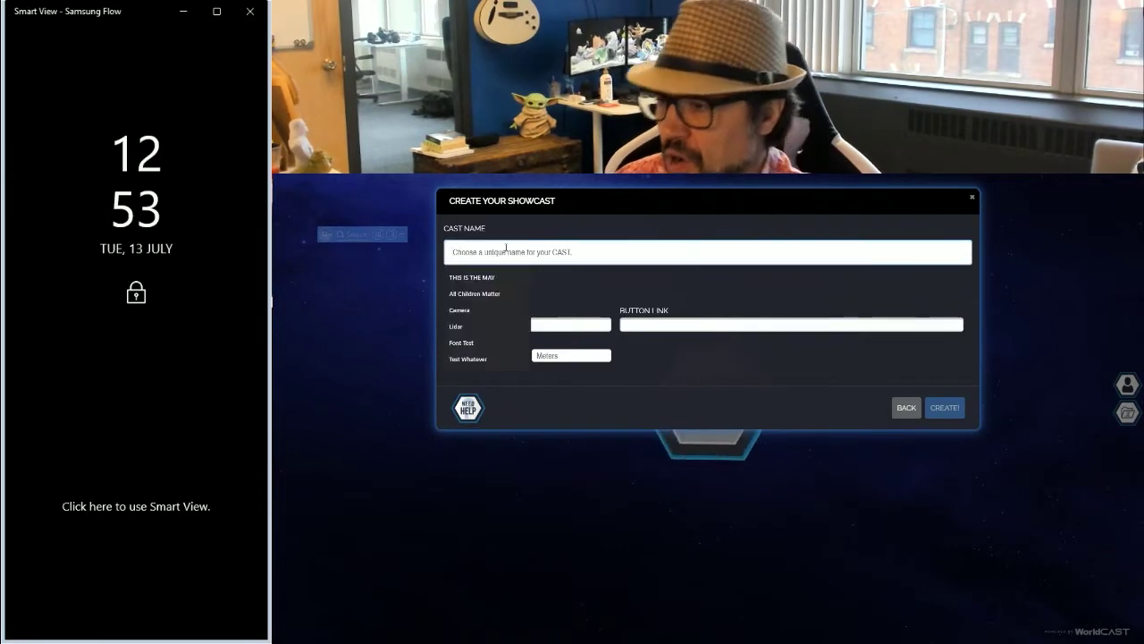
type("teddy")
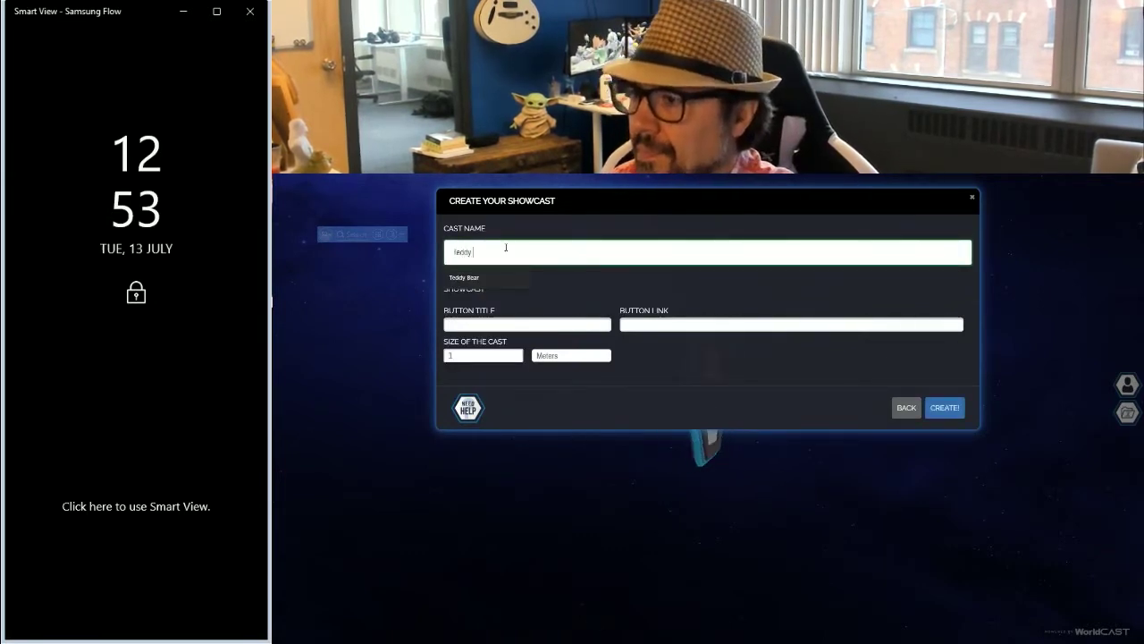
key("Down")
key("Return")
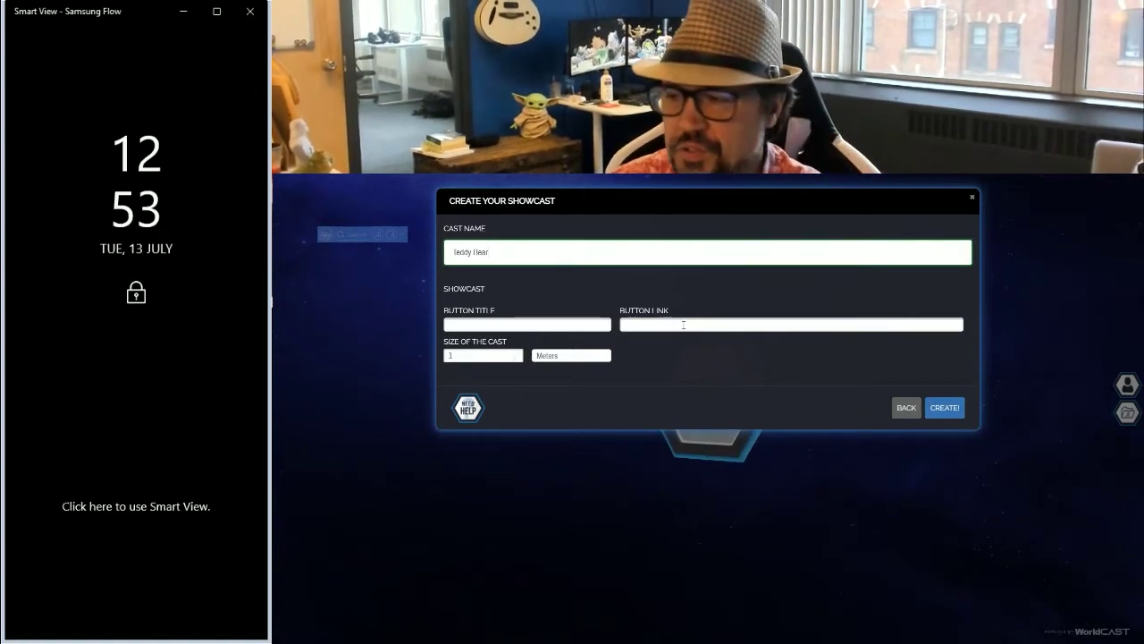
left_click(470, 325)
left_click(474, 361)
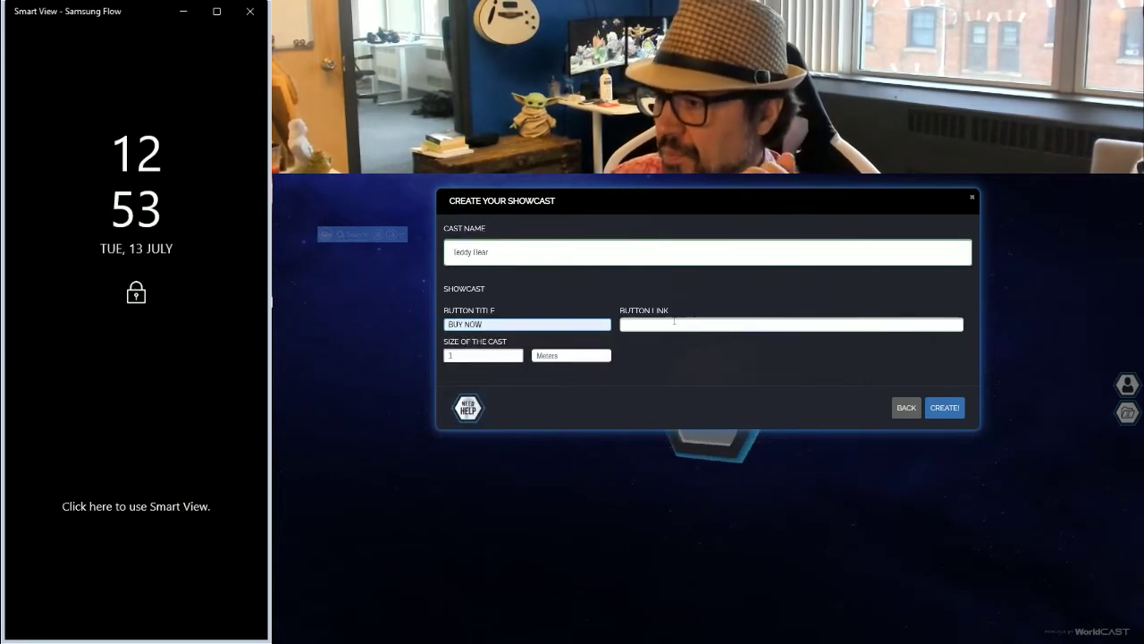
left_click(674, 324)
left_click(650, 359)
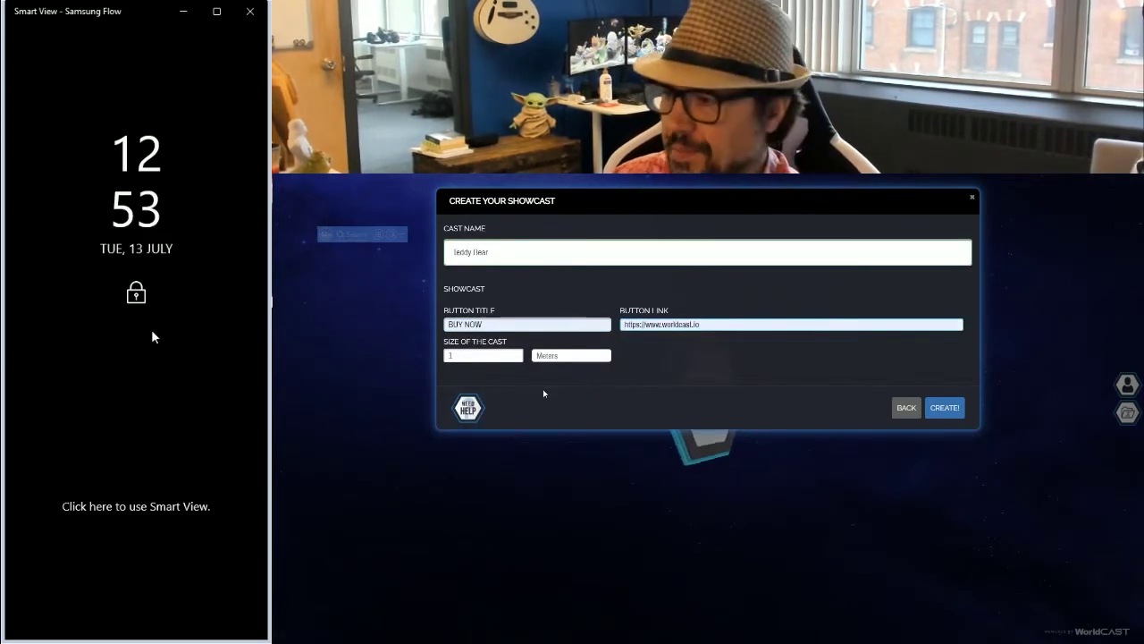
- Set the cast size to 20 inches and create the cast
left_click(563, 357)
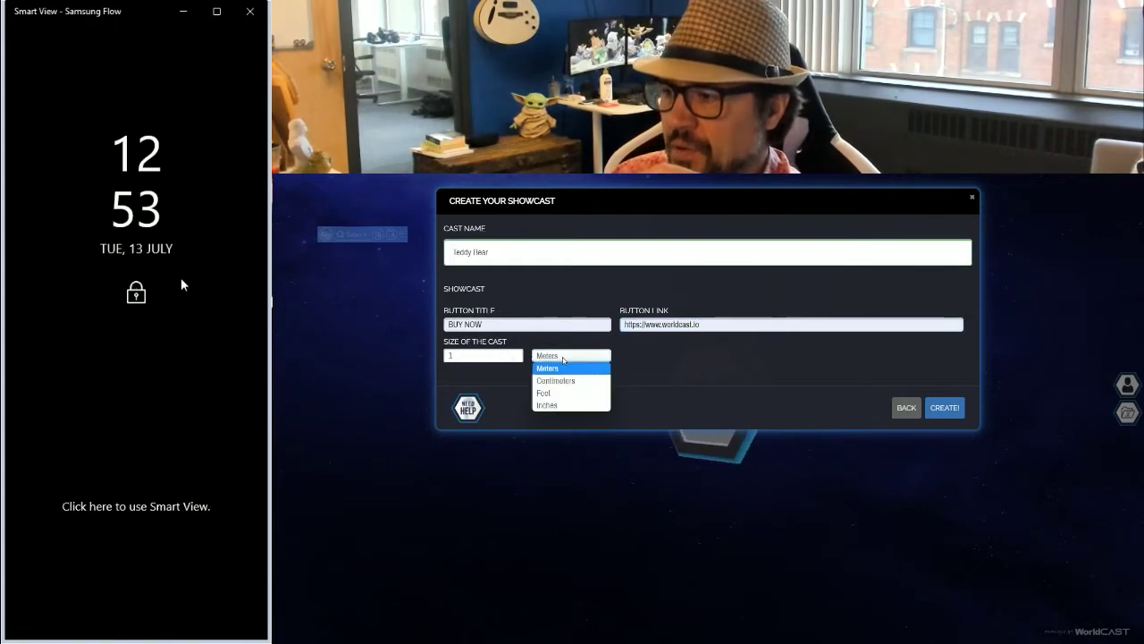
left_click(555, 405)
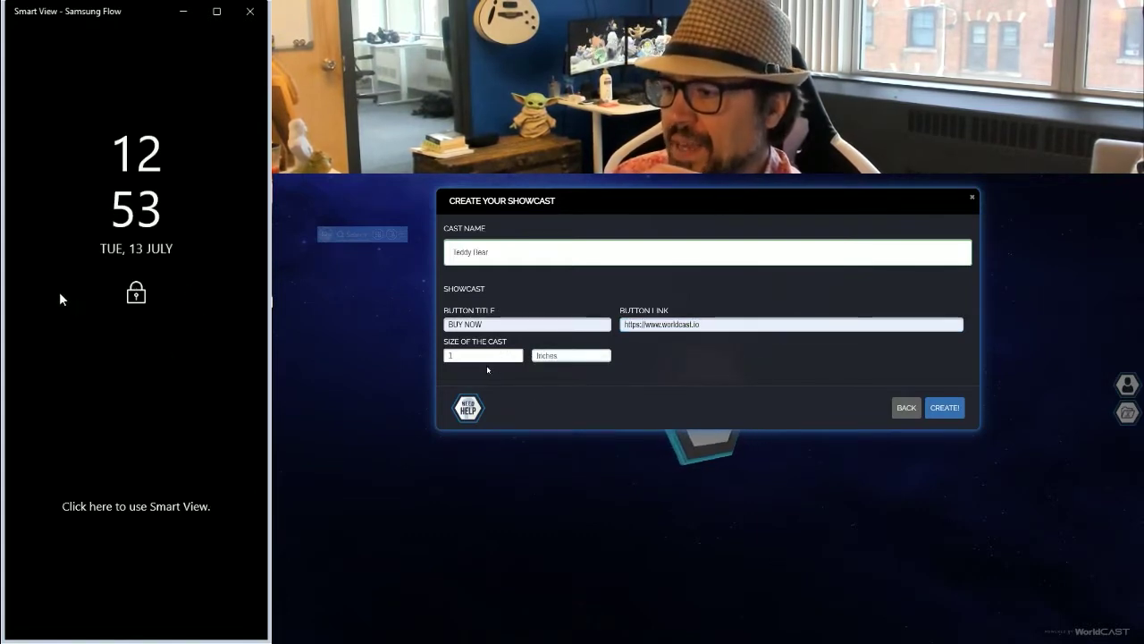
left_click_drag(462, 356, 436, 356)
type("20")
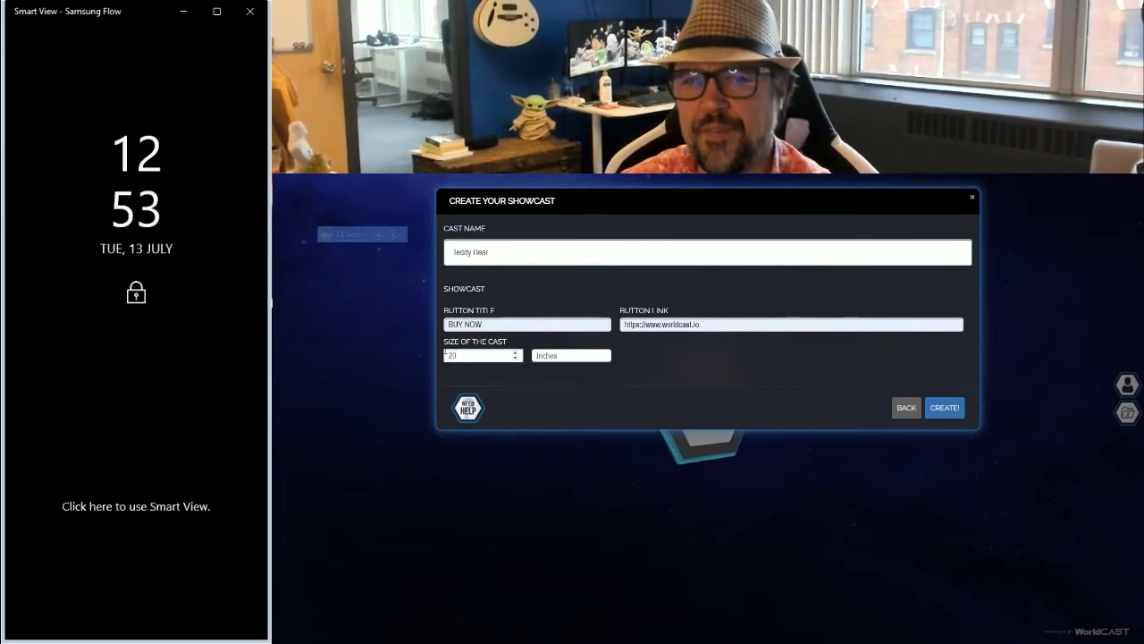
left_click(949, 409)
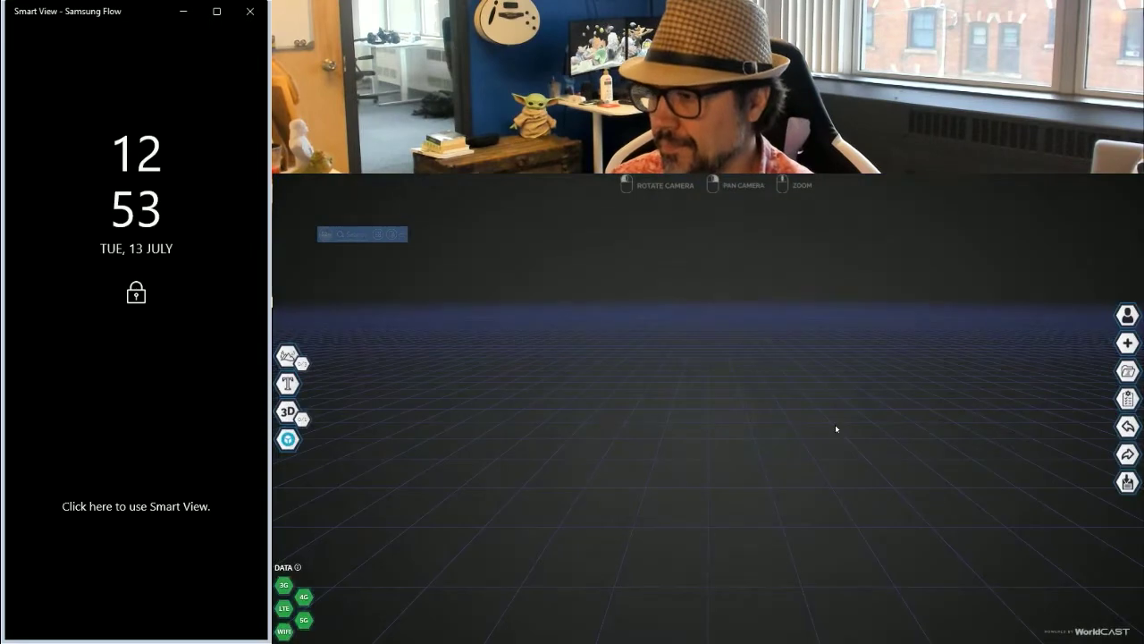
- Upload the Teddy Bear PNG from the Downloads folder as a custom image in the cast
mouse_move(287, 387)
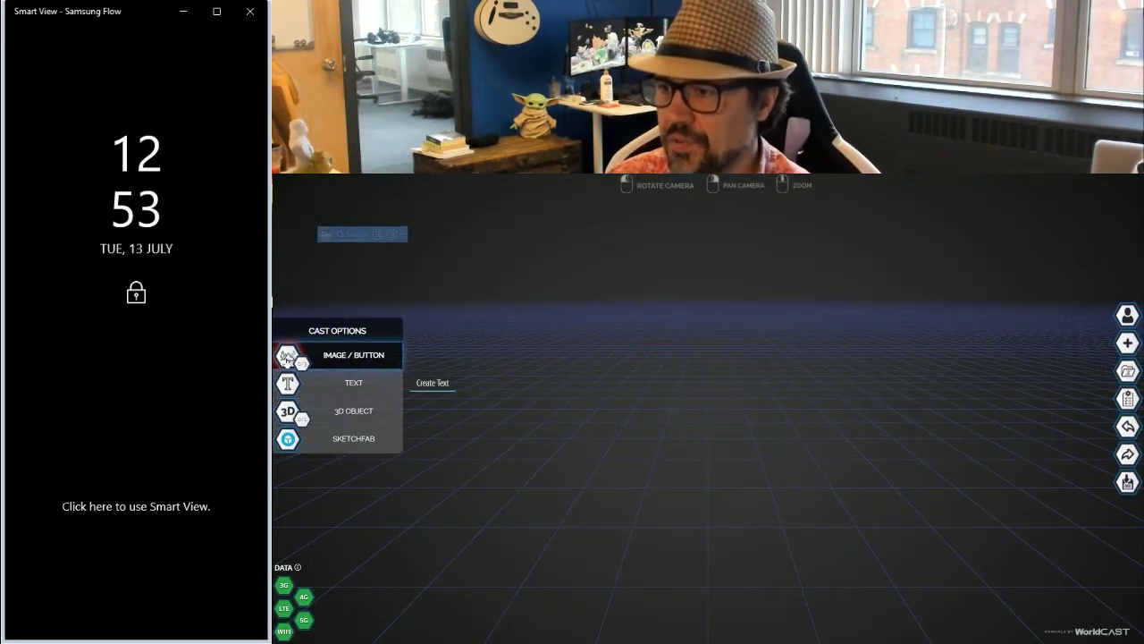
left_click(286, 359)
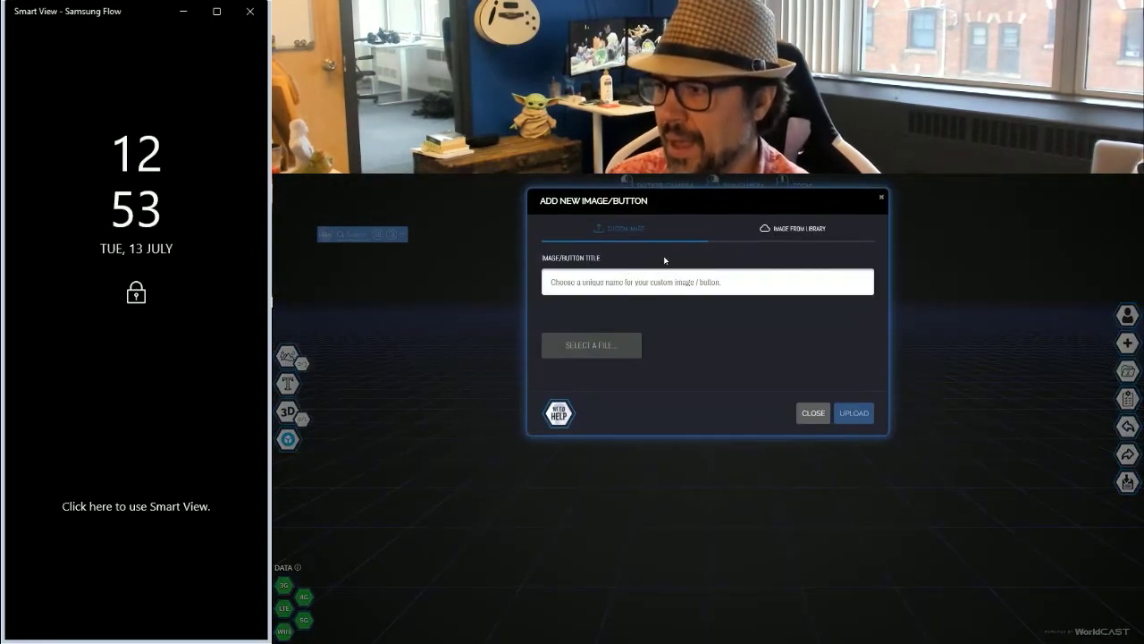
left_click(565, 347)
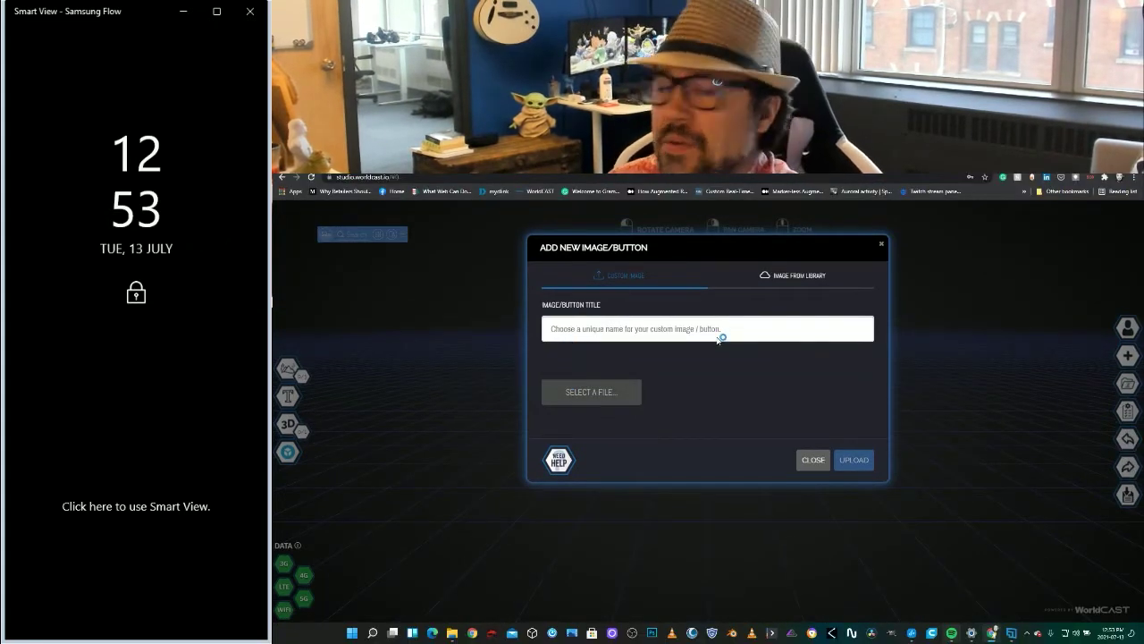
left_click(591, 394)
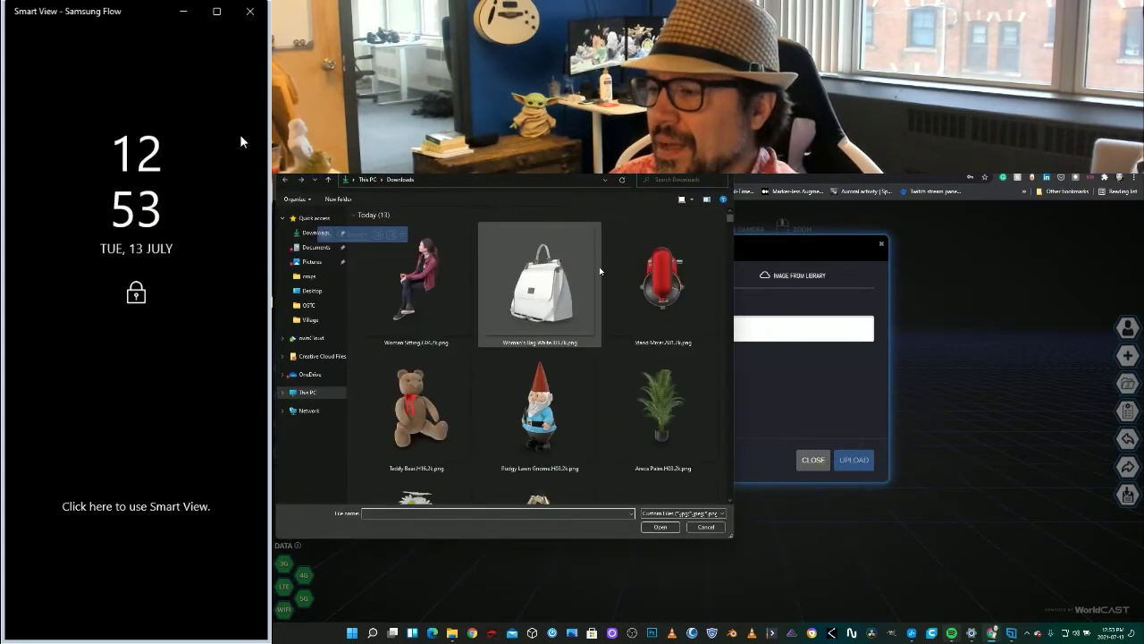
double_click(415, 405)
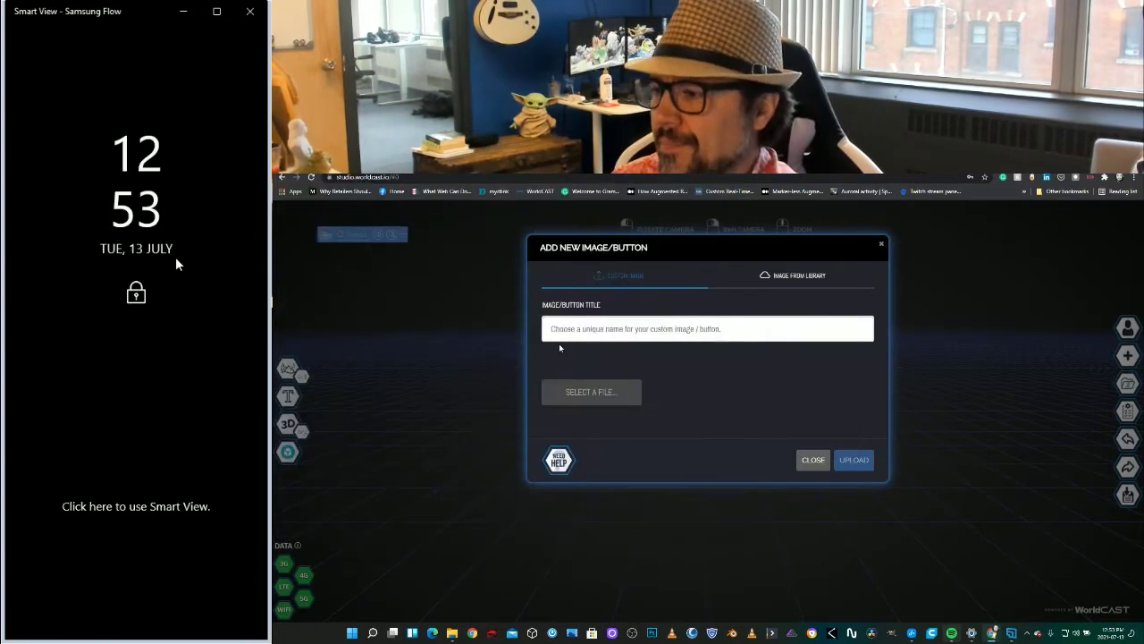
left_click(856, 460)
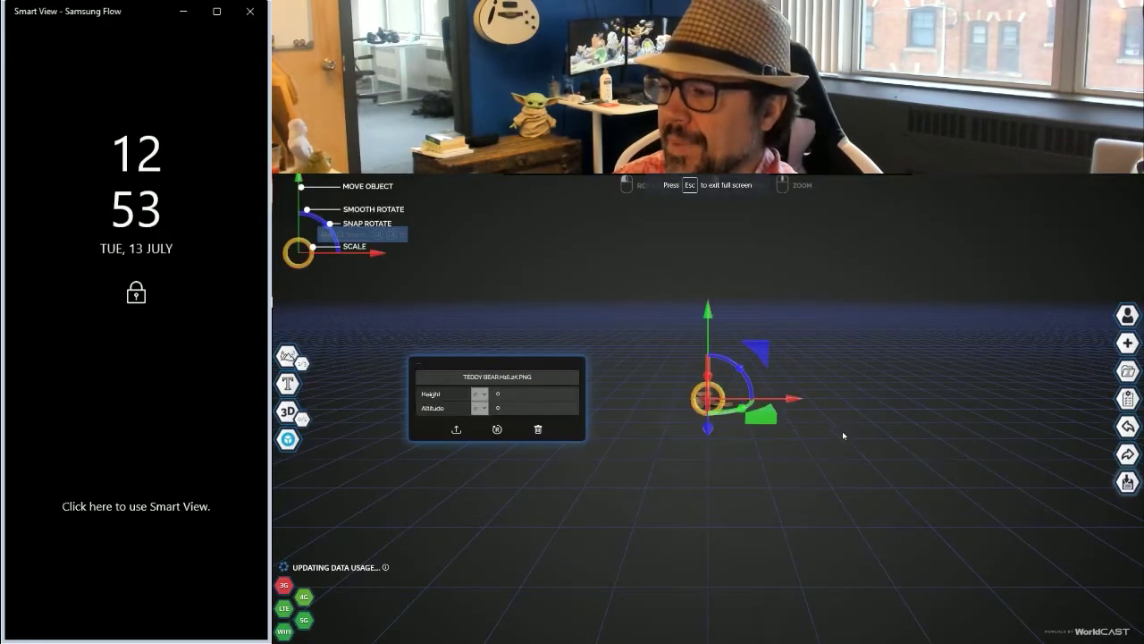
- Enter an altitude of 0 for the teddy bear image and lower it onto the grid, to about -7.4
scroll(874, 433, "up", 3)
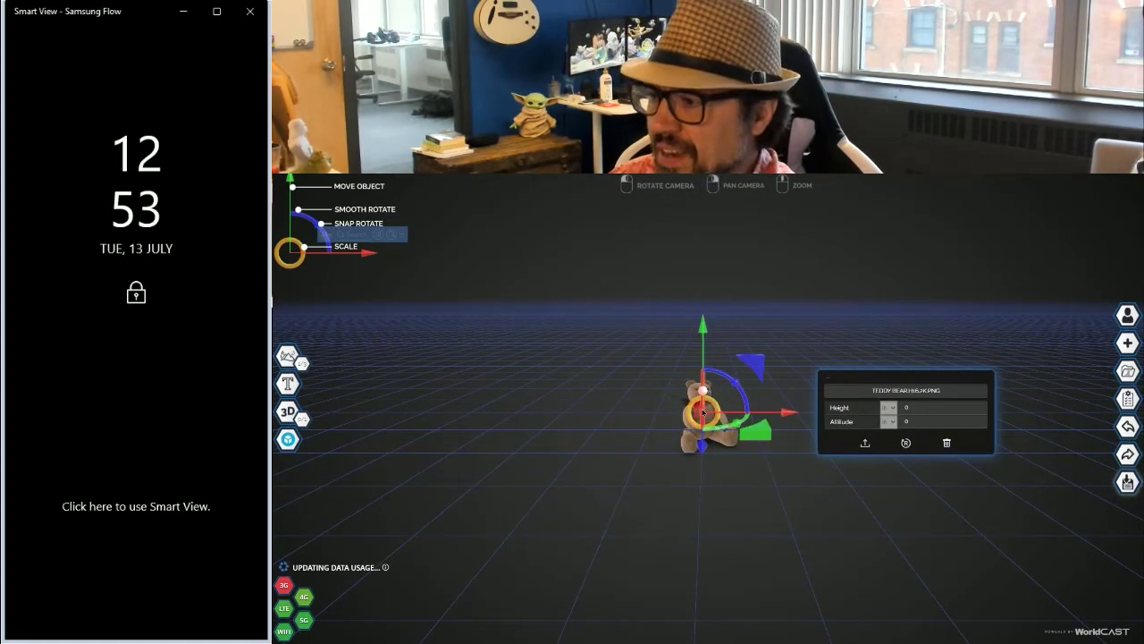
mouse_move(612, 433)
left_mouse_down()
mouse_move(677, 434)
mouse_move(582, 431)
mouse_move(617, 431)
left_mouse_up()
left_click(914, 407)
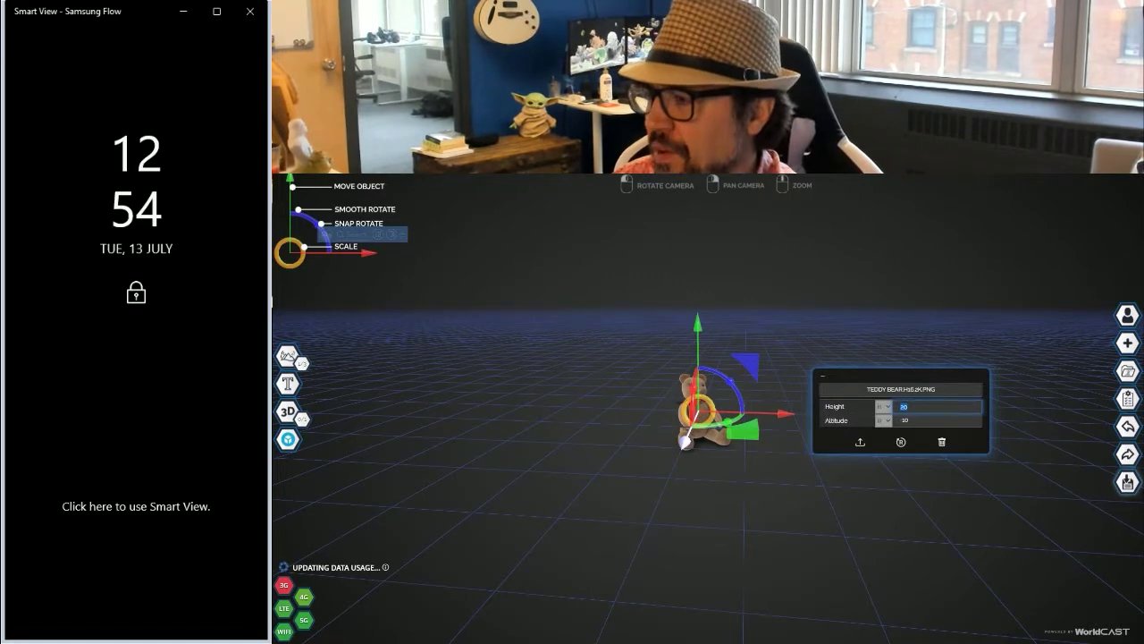
key("Tab")
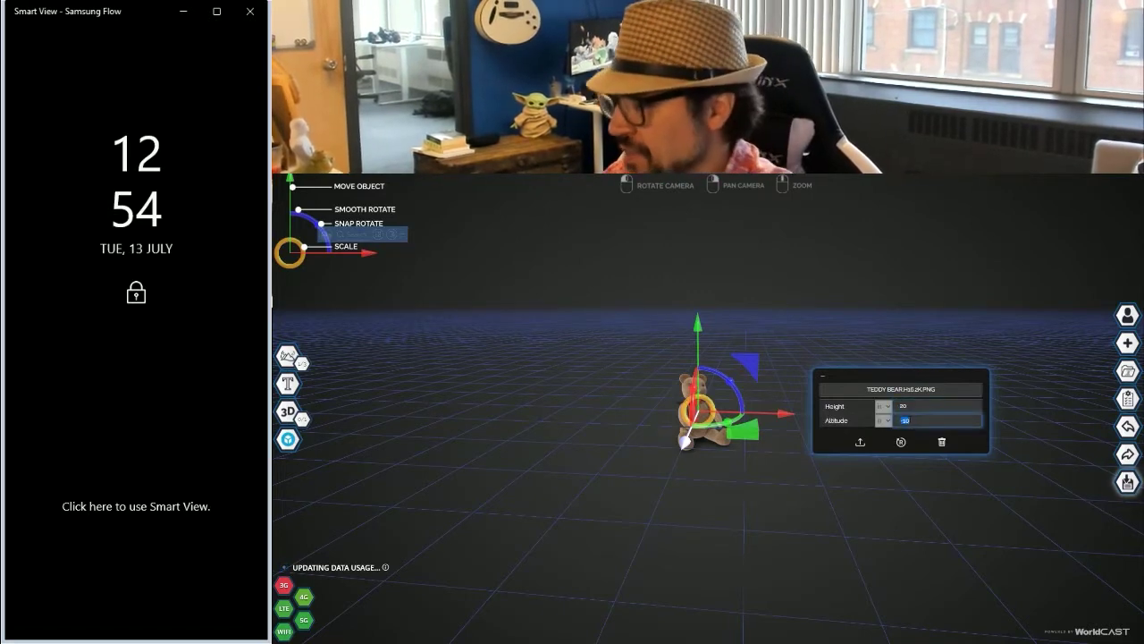
type("0")
left_click_drag(751, 535, 673, 446)
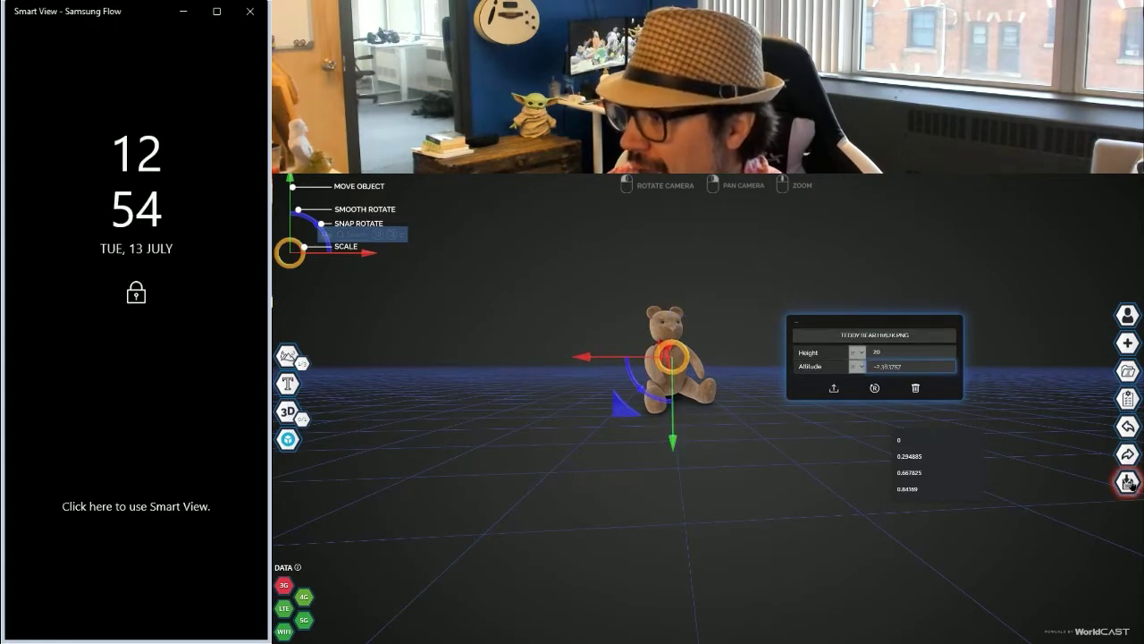
- Save and publish the teddy bear cast and return to the studio
left_click(1127, 481)
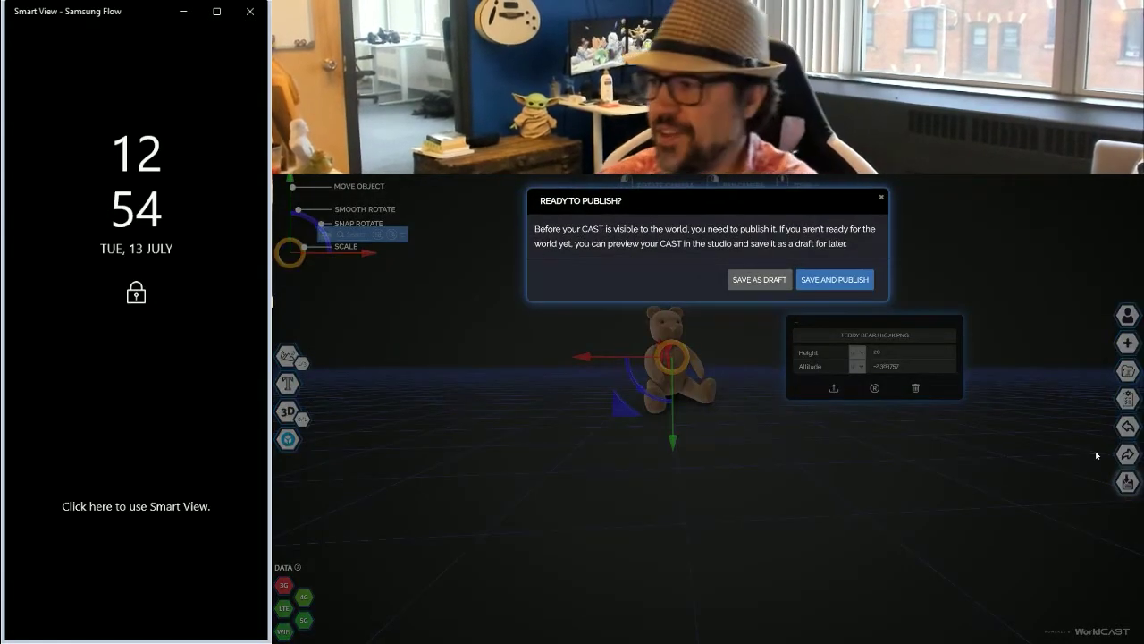
left_click(811, 279)
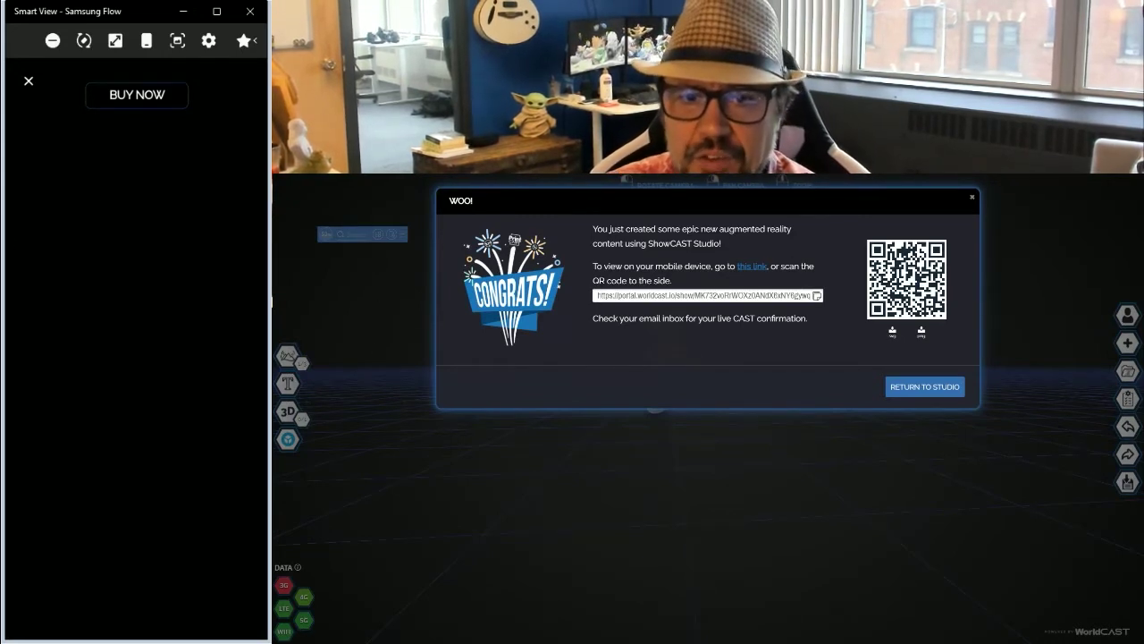
left_click(924, 386)
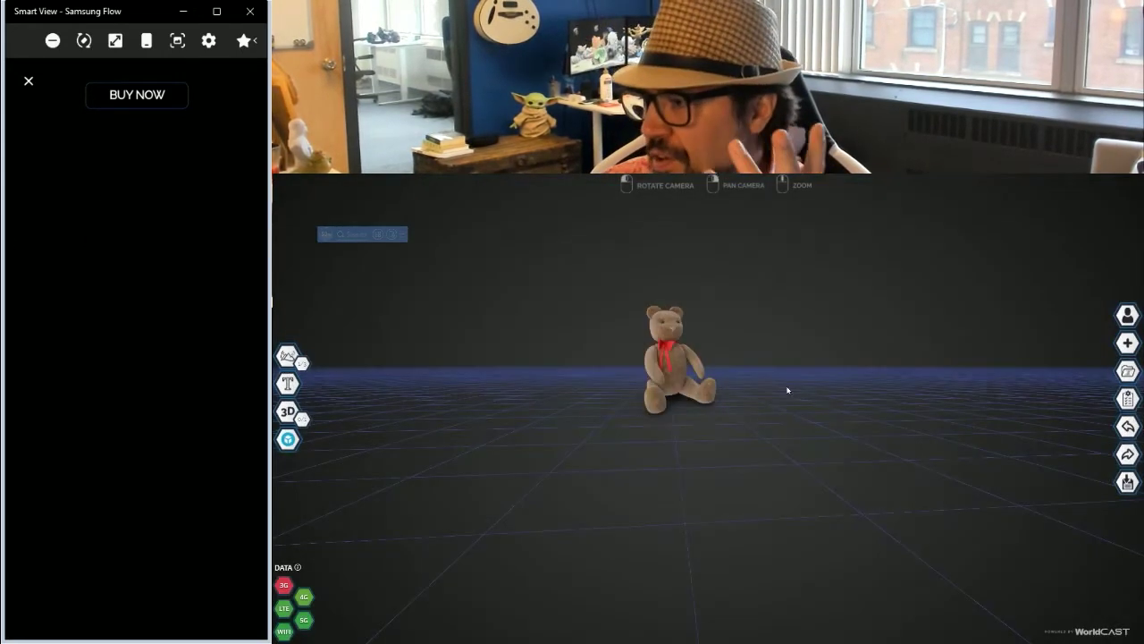
- Replace the teddy bear image with the Areca Palm PNG from the Downloads folder
left_click(667, 358)
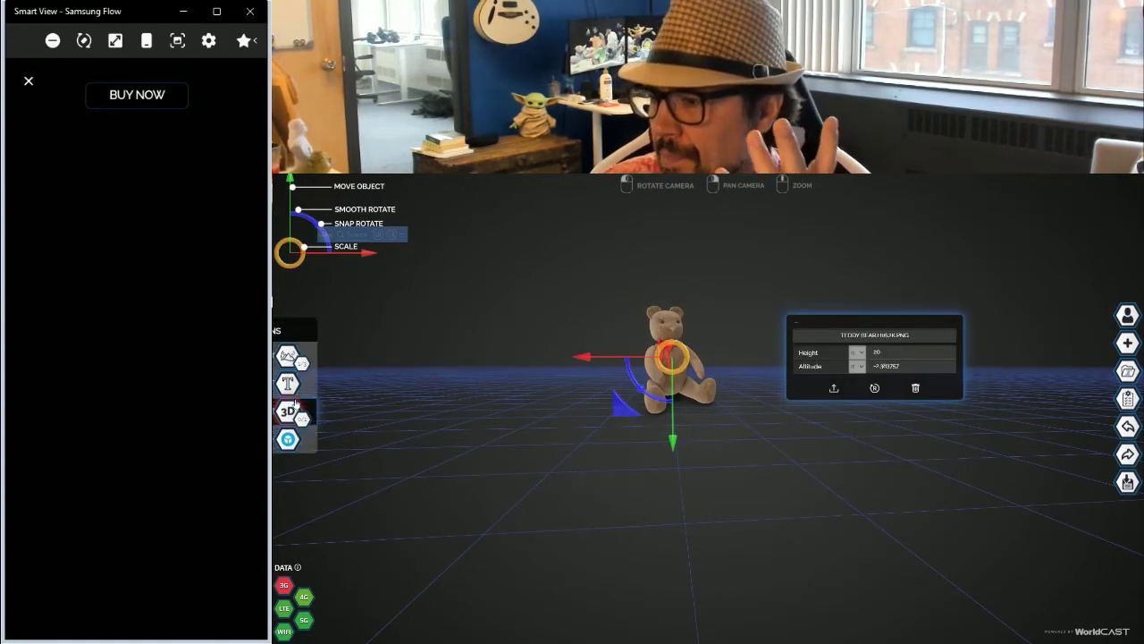
left_click(833, 388)
left_click(563, 347)
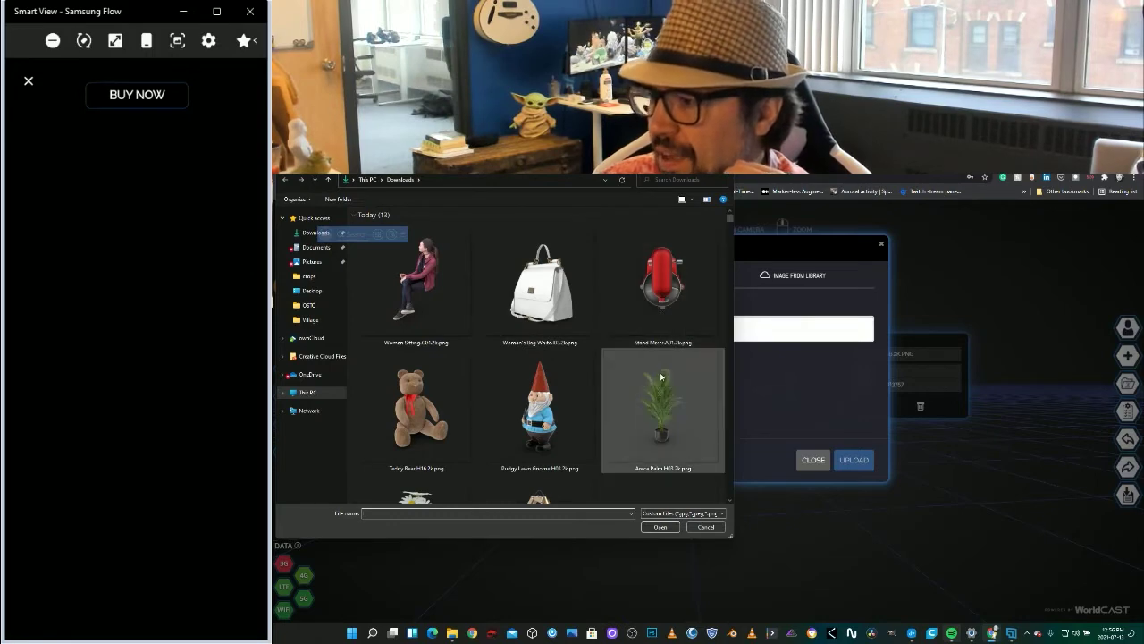
scroll(661, 377, "down", 2)
scroll(661, 358, "up", 1)
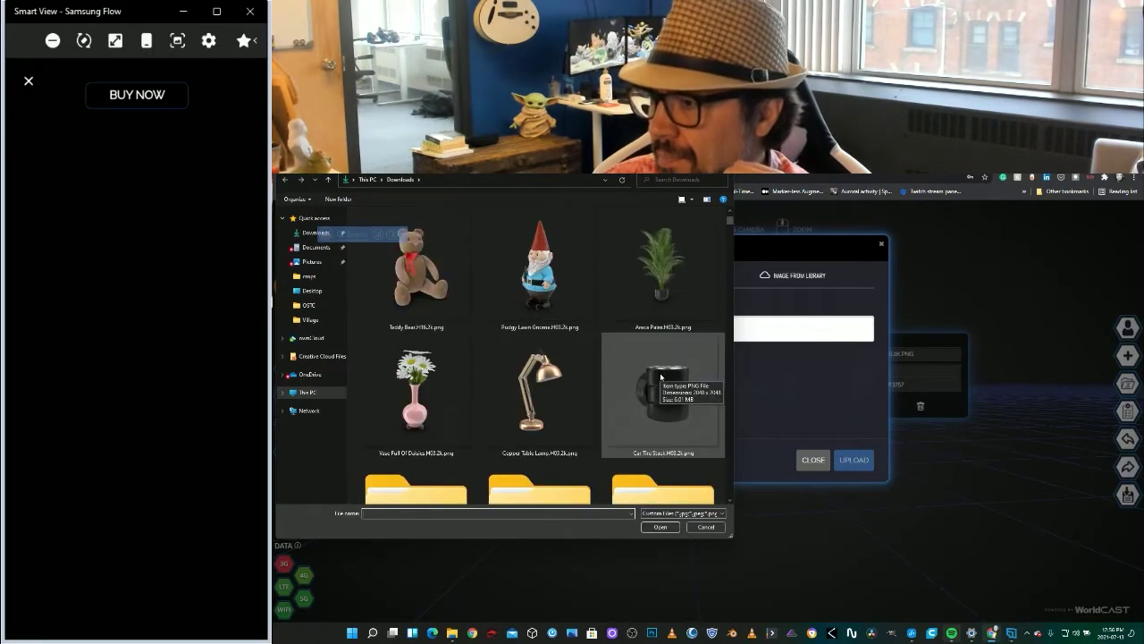
double_click(656, 273)
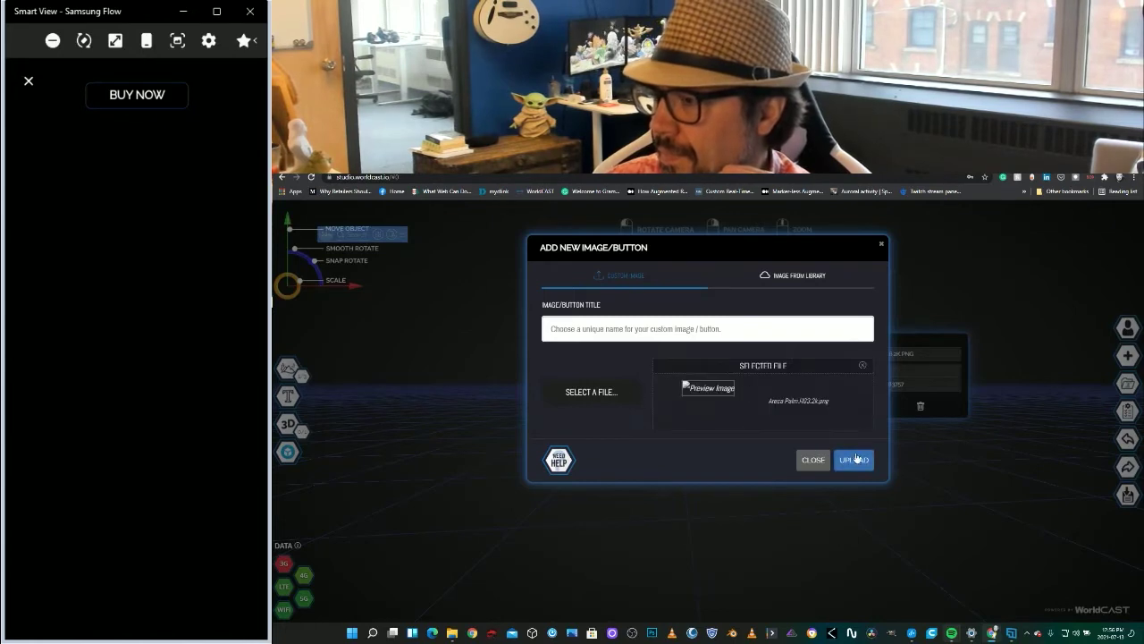
left_click(855, 459)
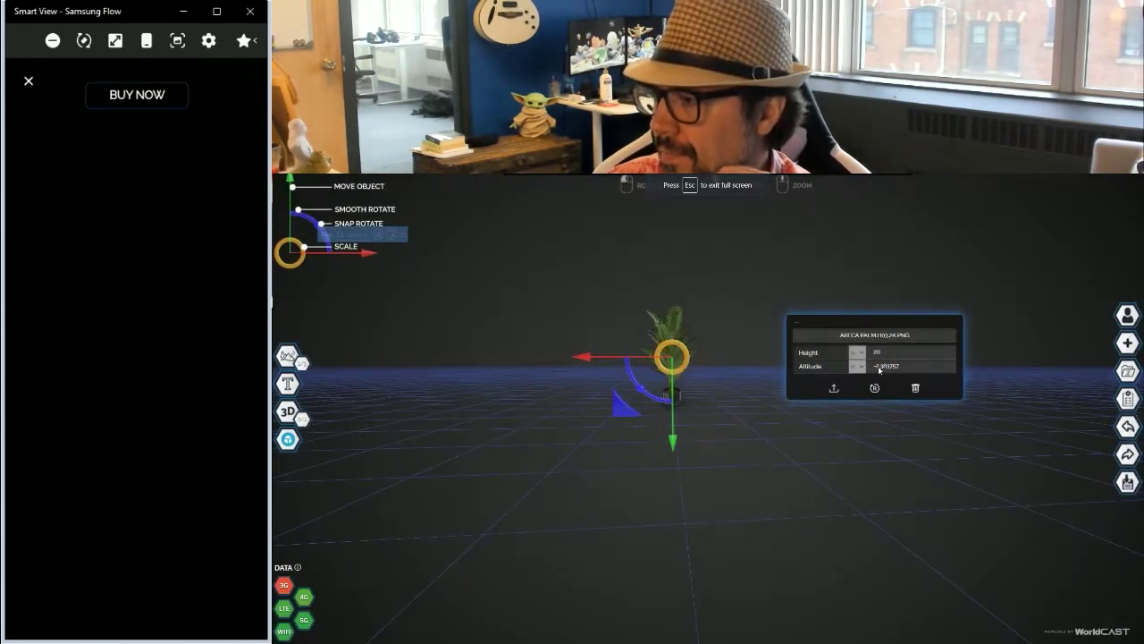
- Set the palm's height to 48 and altitude to 0, and lower it onto the grid, to about -8.3
left_click(882, 352)
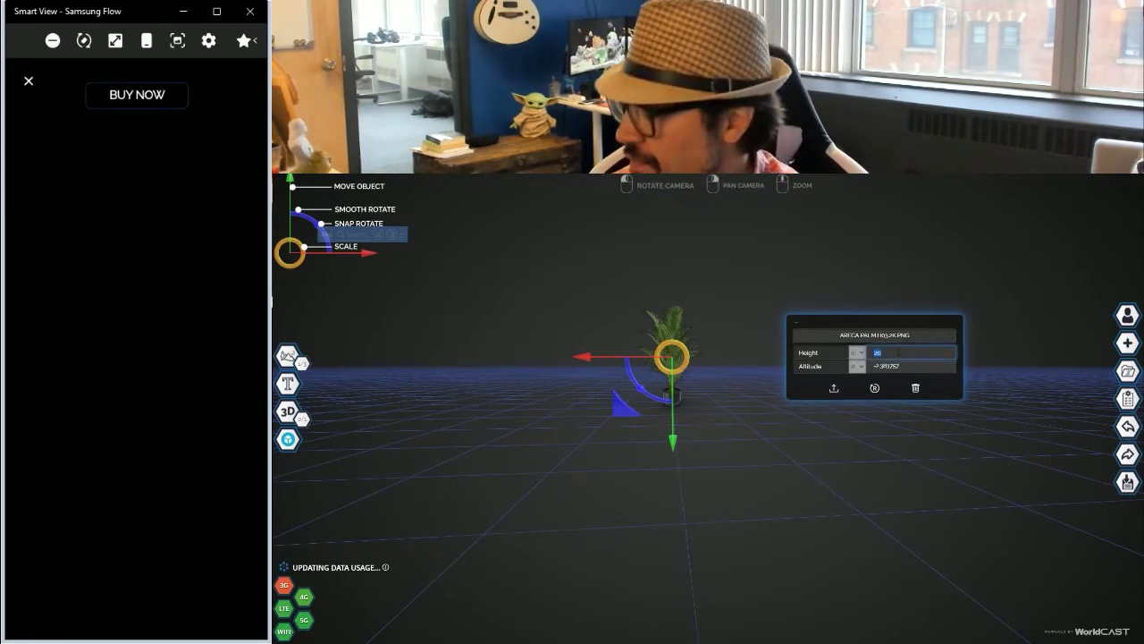
type("48")
key("Tab")
type("0")
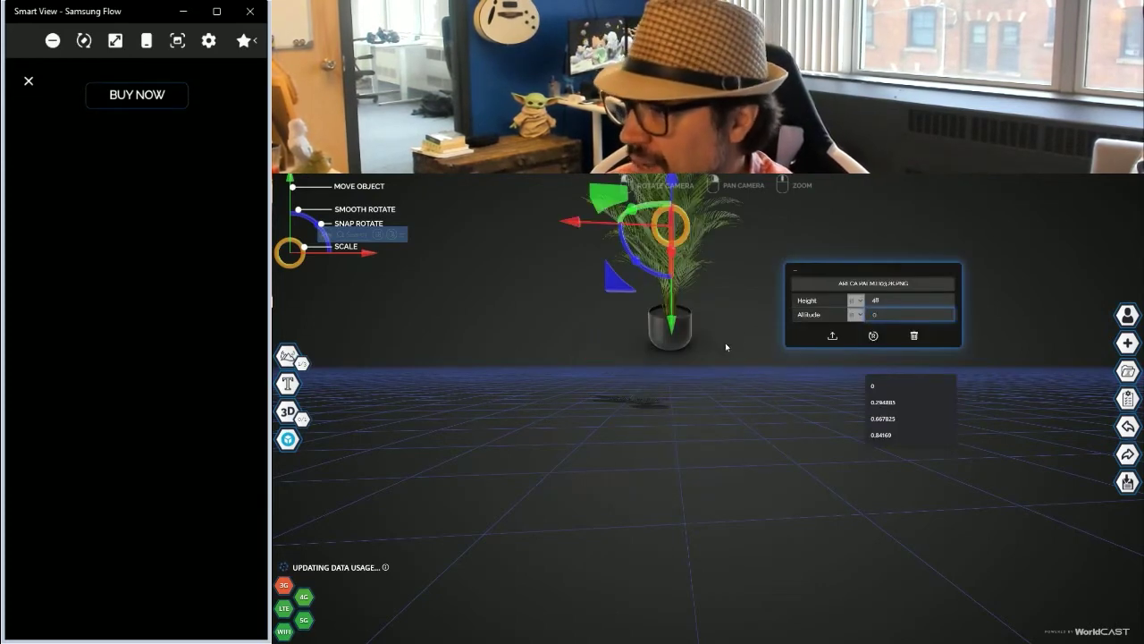
left_click_drag(674, 329, 673, 399)
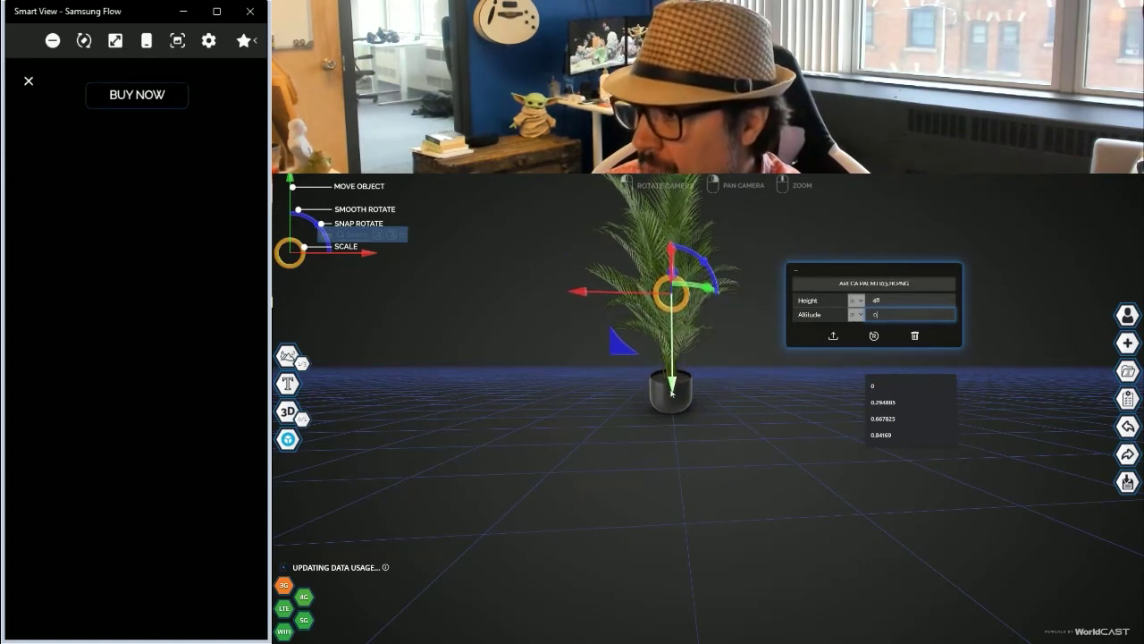
left_click_drag(672, 393, 673, 394)
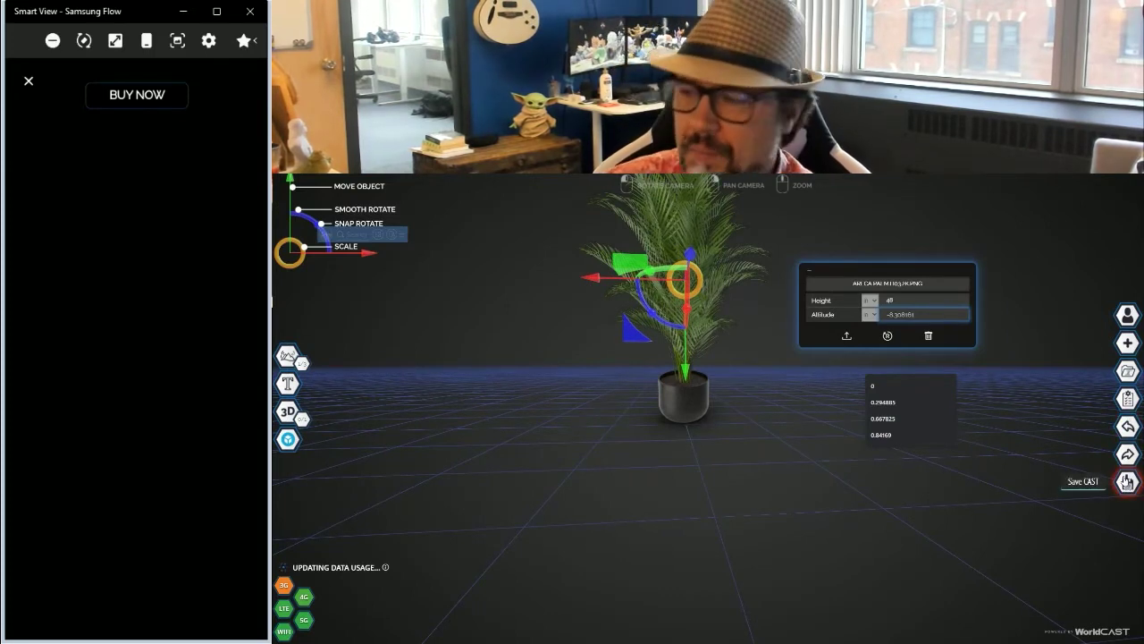
- Change the cast name to Floor Plant in the cast properties
left_click(1128, 398)
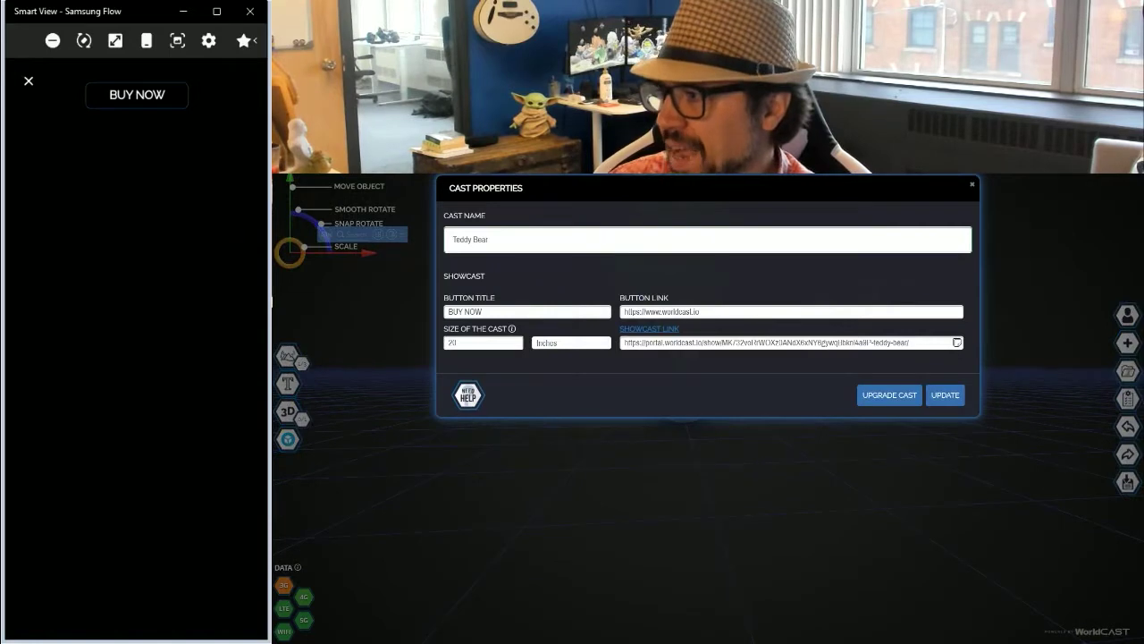
left_click_drag(514, 242, 420, 236)
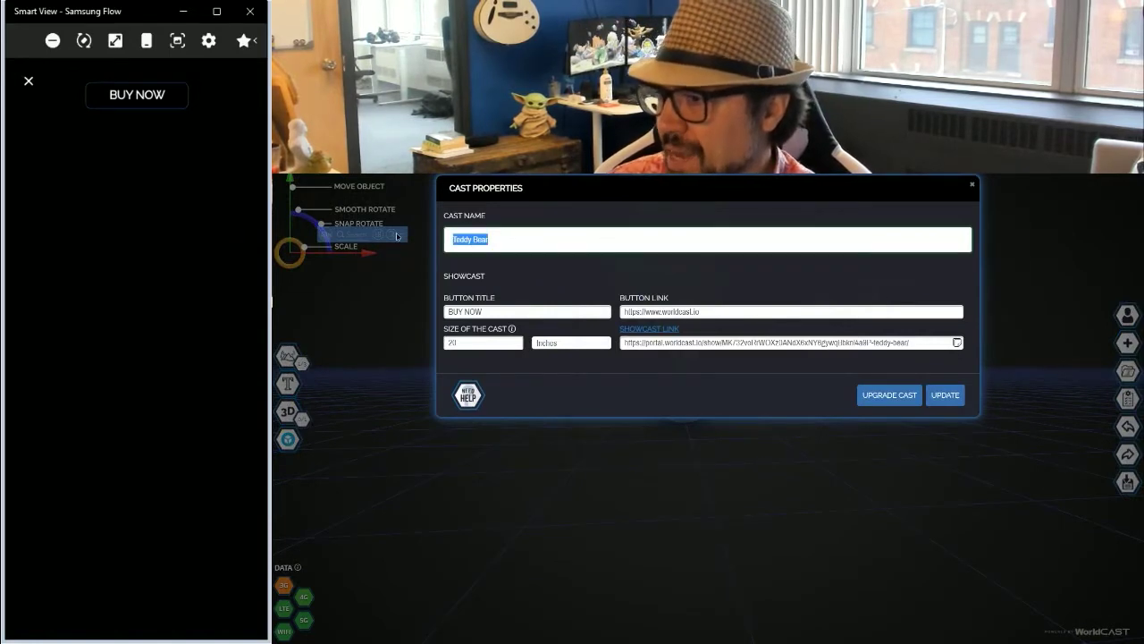
type("Floor Plant")
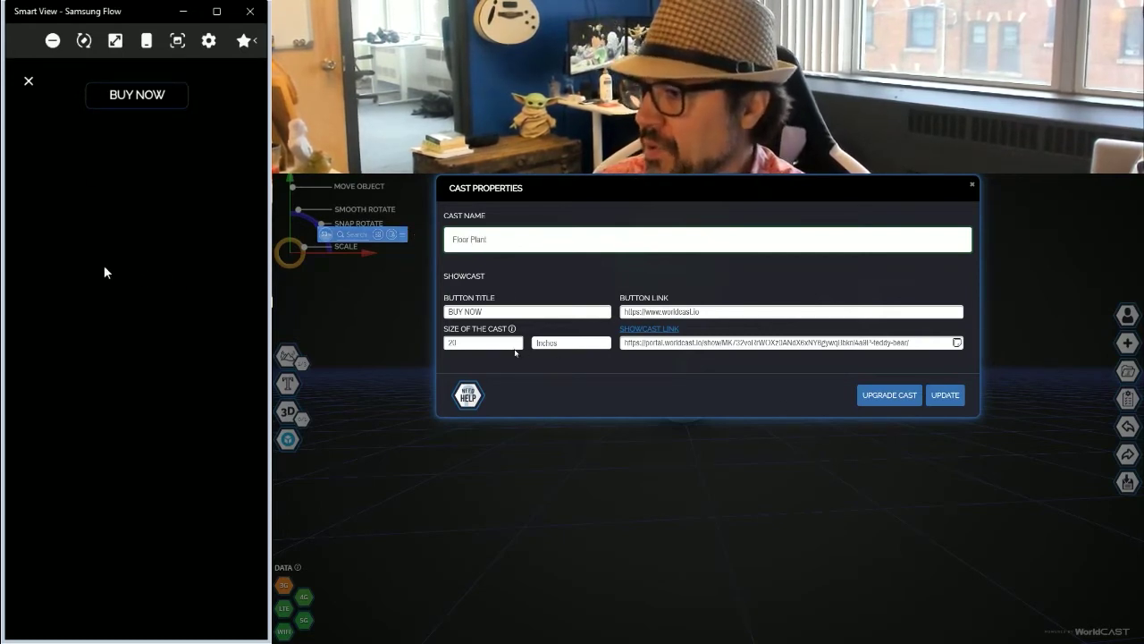
- Set the size of the cast to 48 inches and update the cast properties
left_click(513, 345)
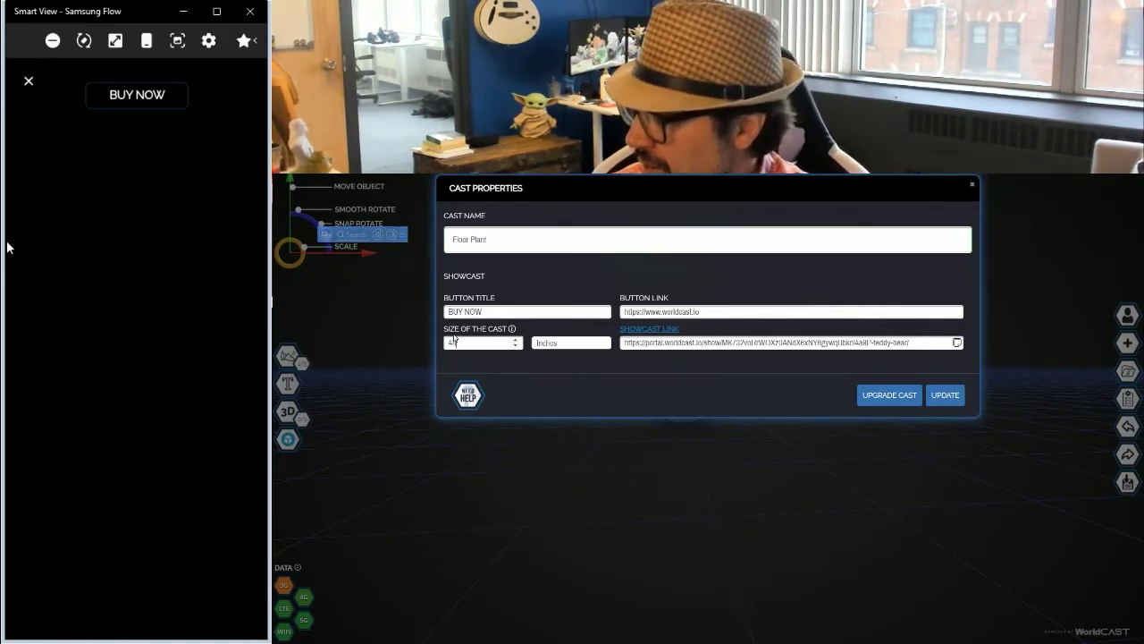
left_click(943, 396)
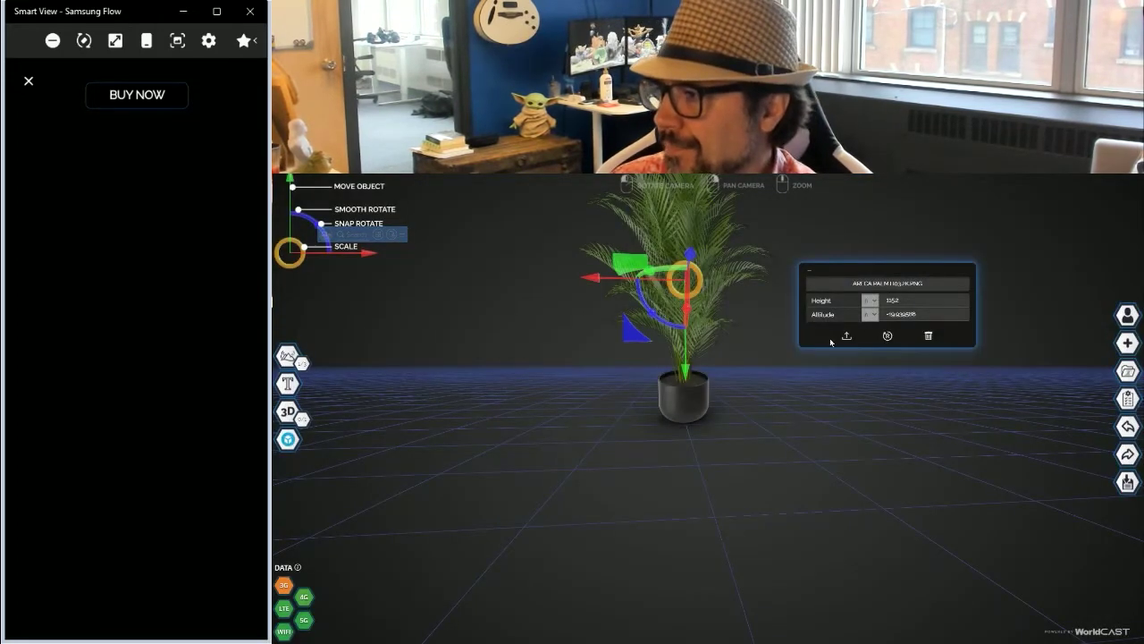
- Set the palm's height to 48 and altitude to 0 again, and lower it onto the grid, to about -7.9
left_click_drag(907, 298, 874, 301)
type("48")
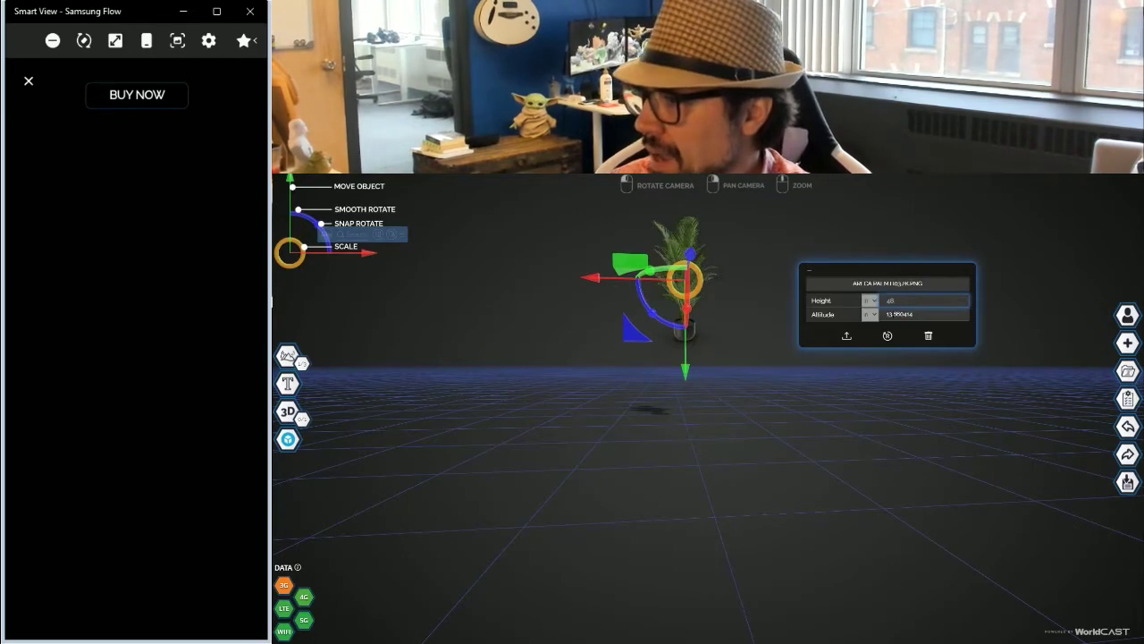
key("Tab")
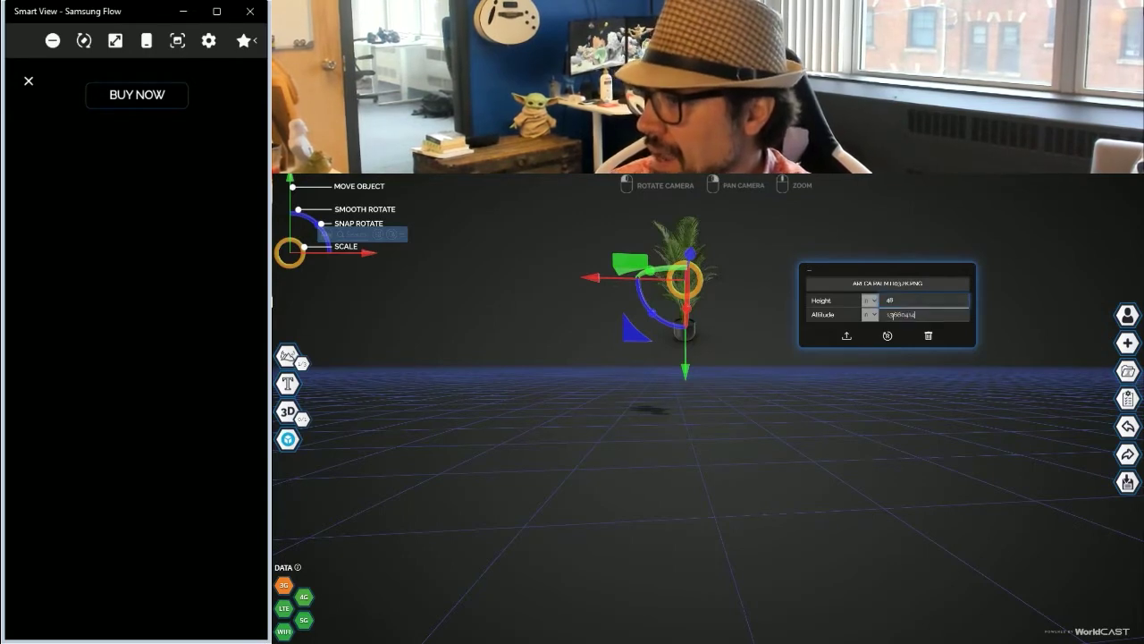
type("0")
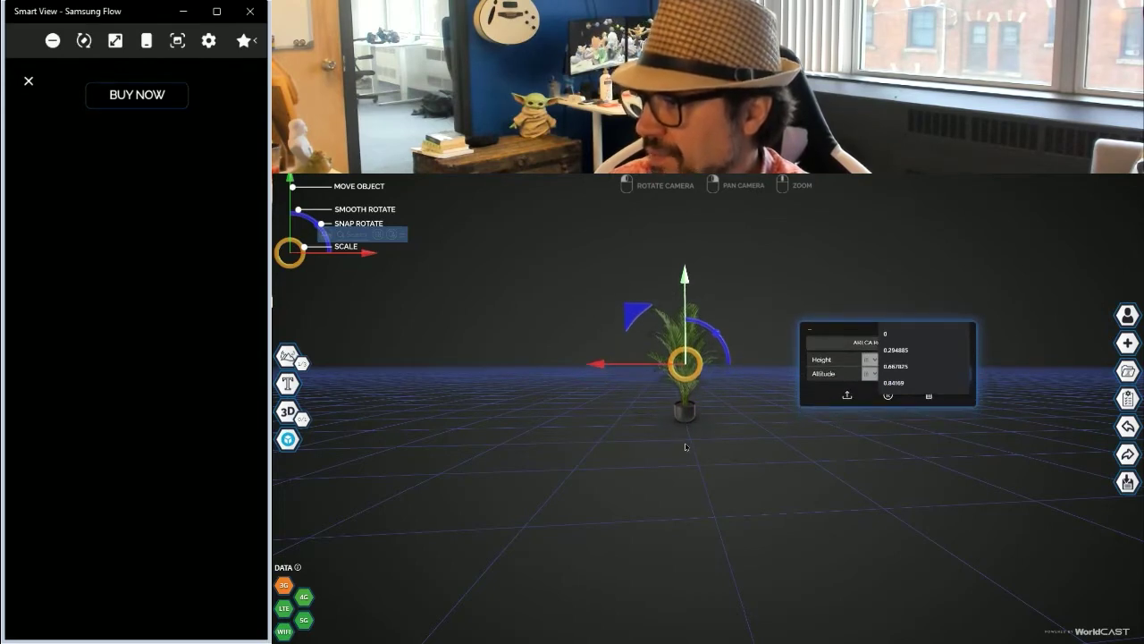
- Save and publish the Floor Plant cast and return to the studio
left_click(1128, 481)
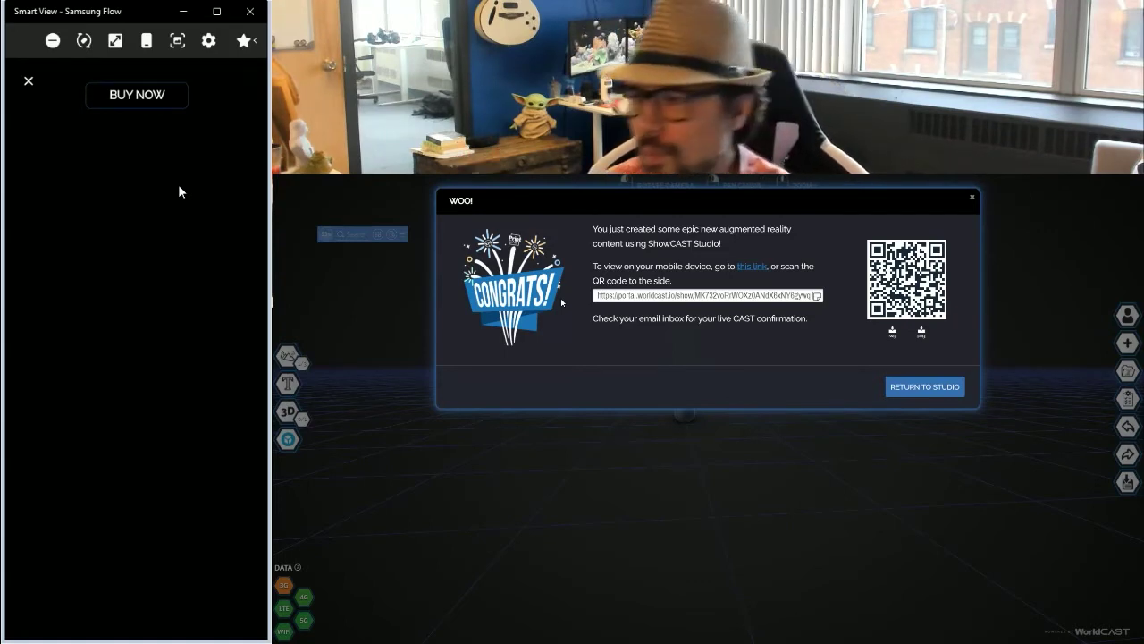
left_click(921, 392)
- Replace the palm image with the Pudgy Lawn Gnome PNG from the Downloads folder
left_click(751, 388)
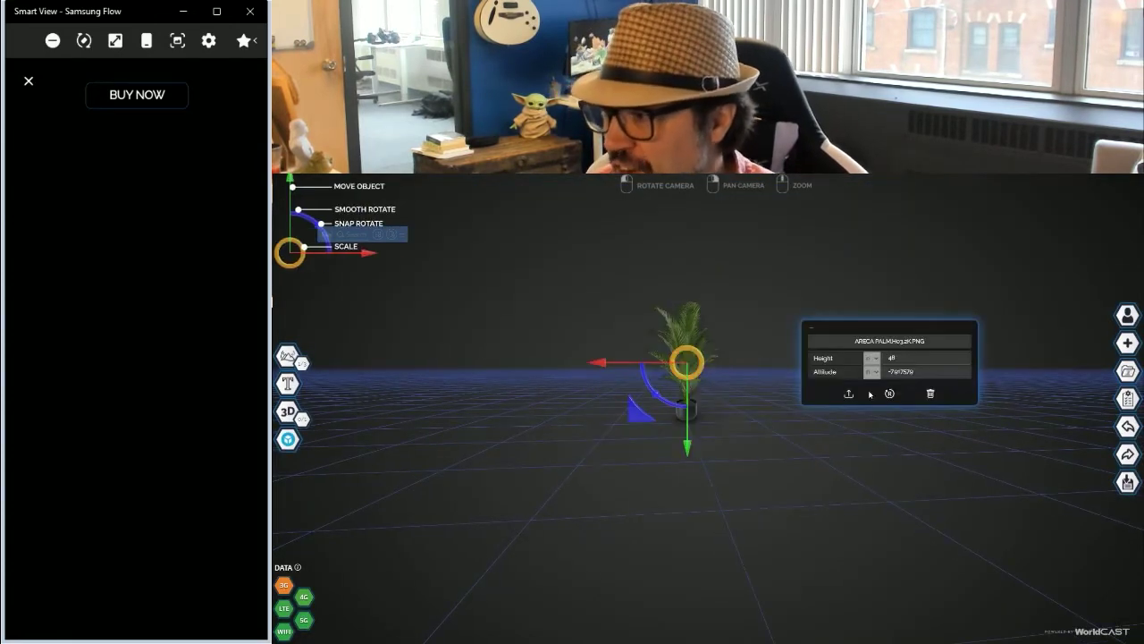
left_click(846, 398)
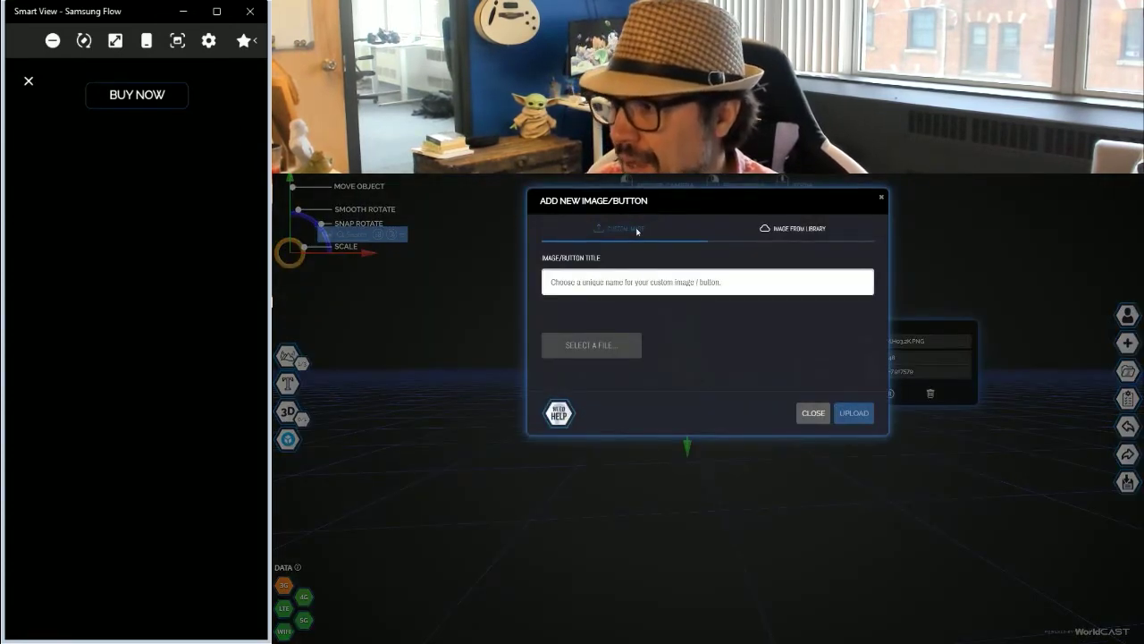
left_click(612, 347)
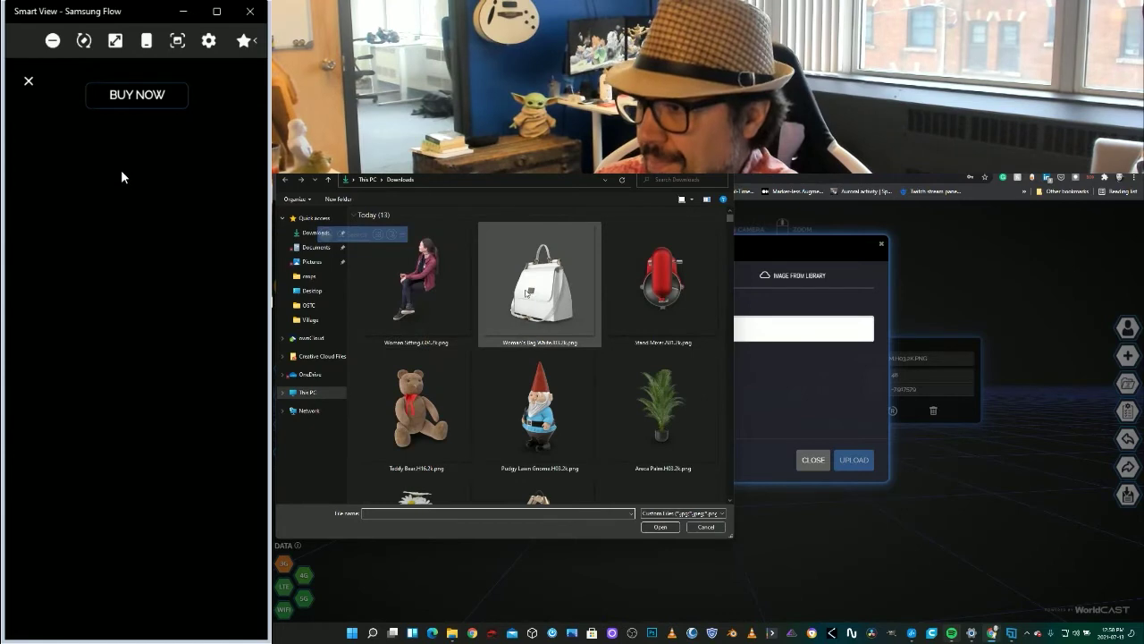
double_click(530, 325)
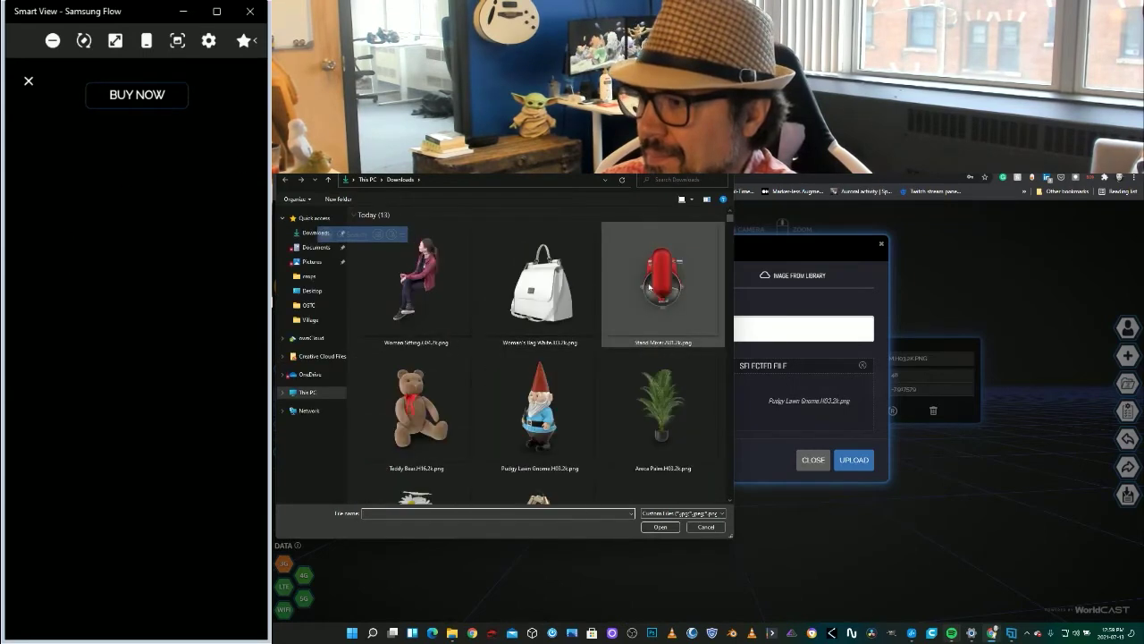
left_click(669, 527)
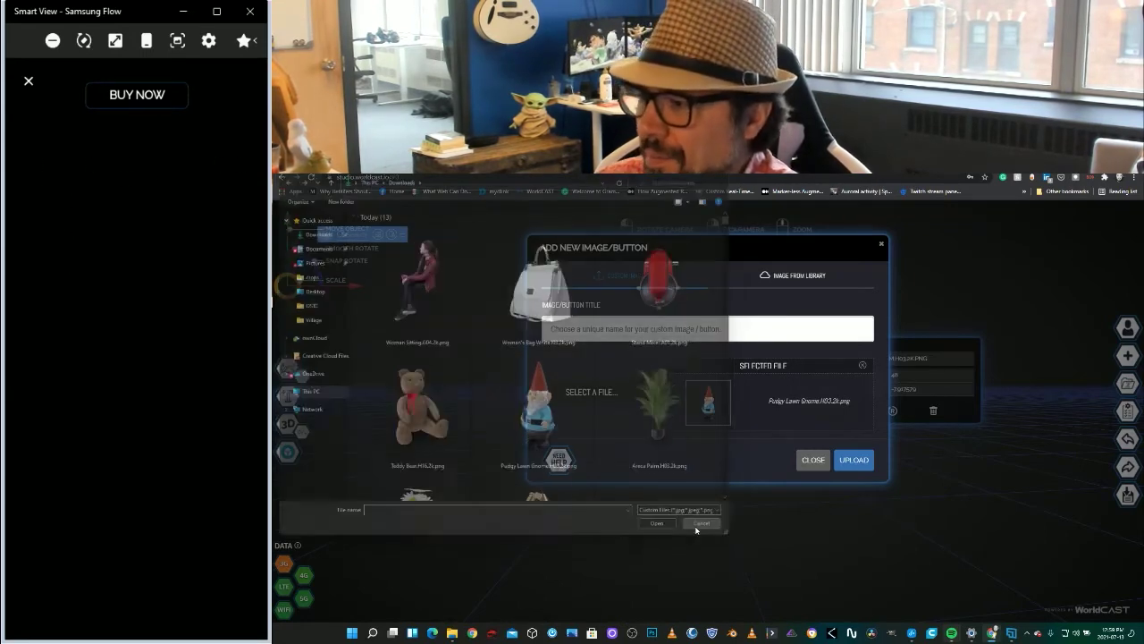
left_click(854, 459)
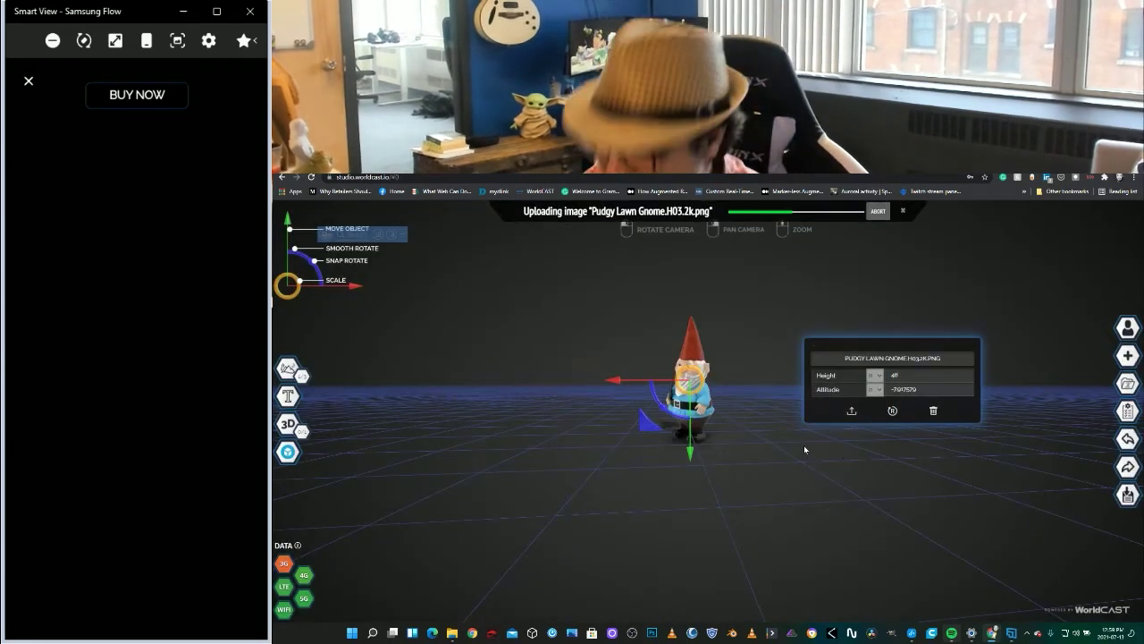
- Set the gnome's height to 14 and lower it onto the grid, to about -1.8
double_click(896, 376)
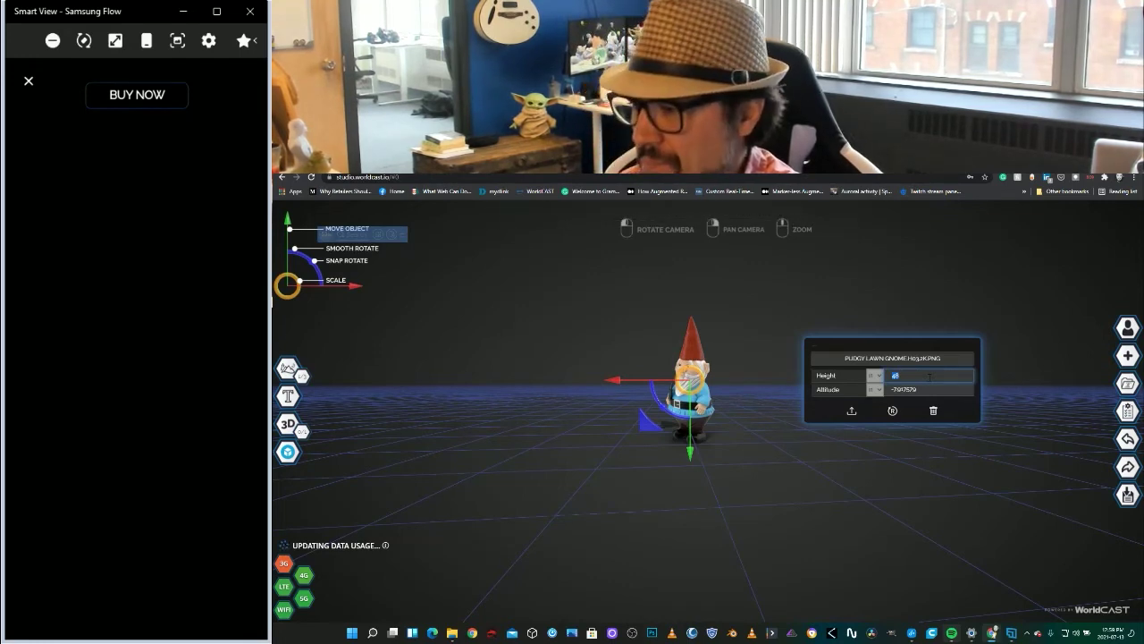
type("12")
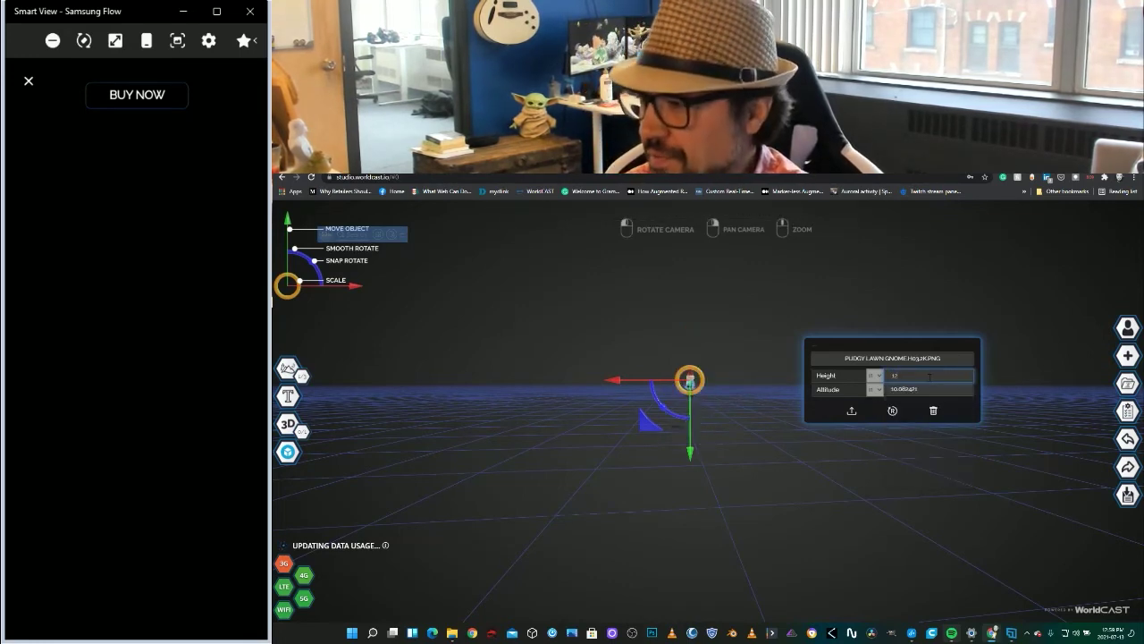
key("BackSpace")
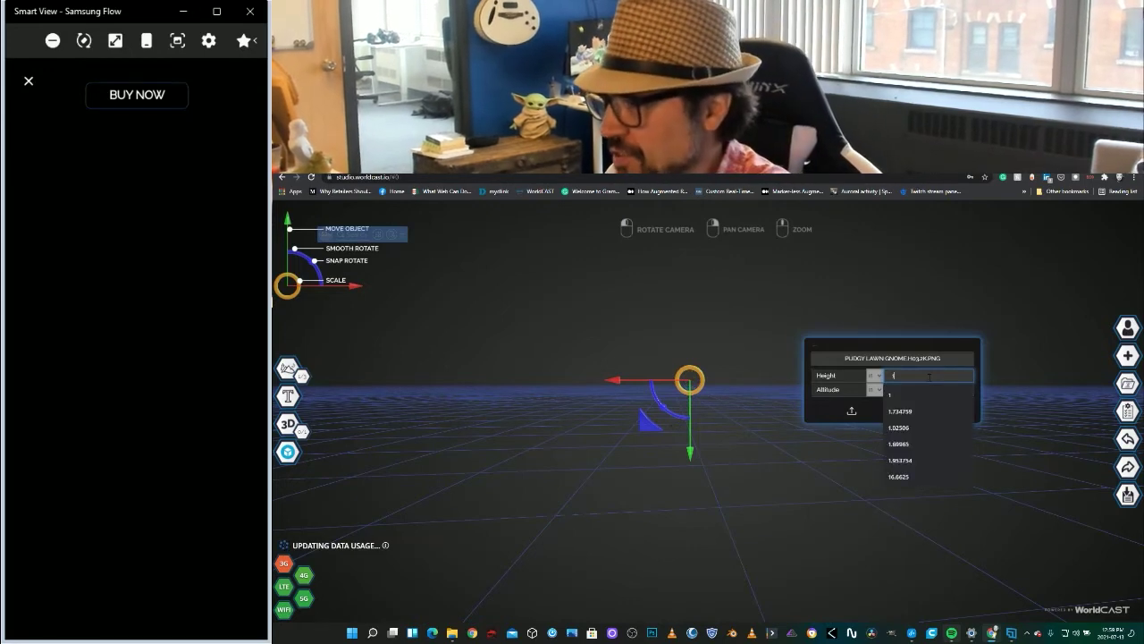
type("4")
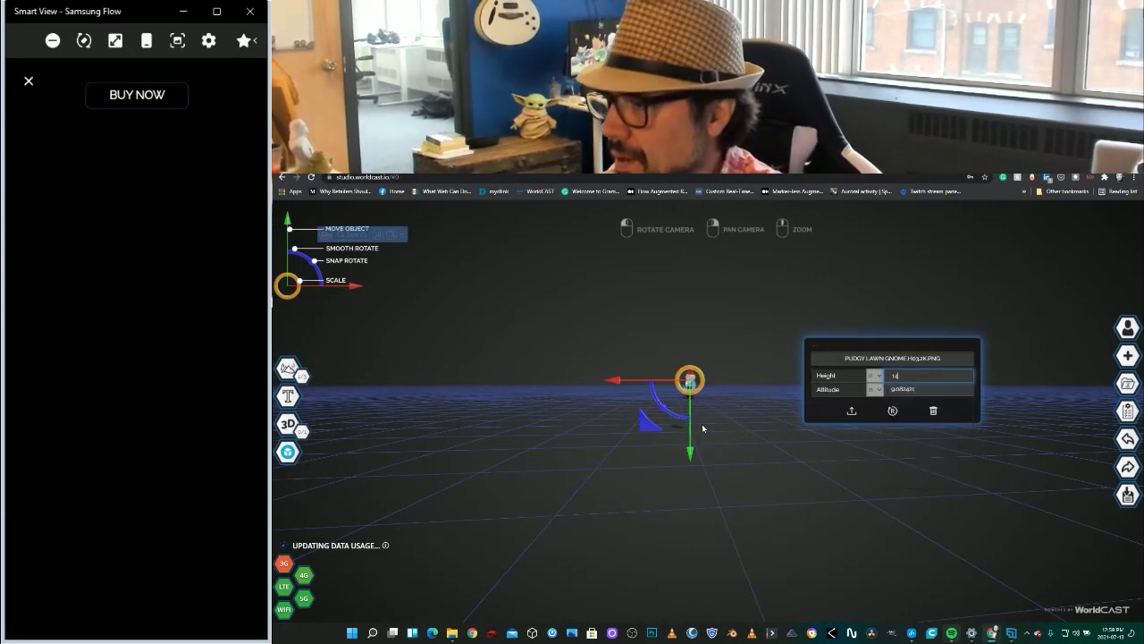
left_click_drag(690, 382, 684, 462)
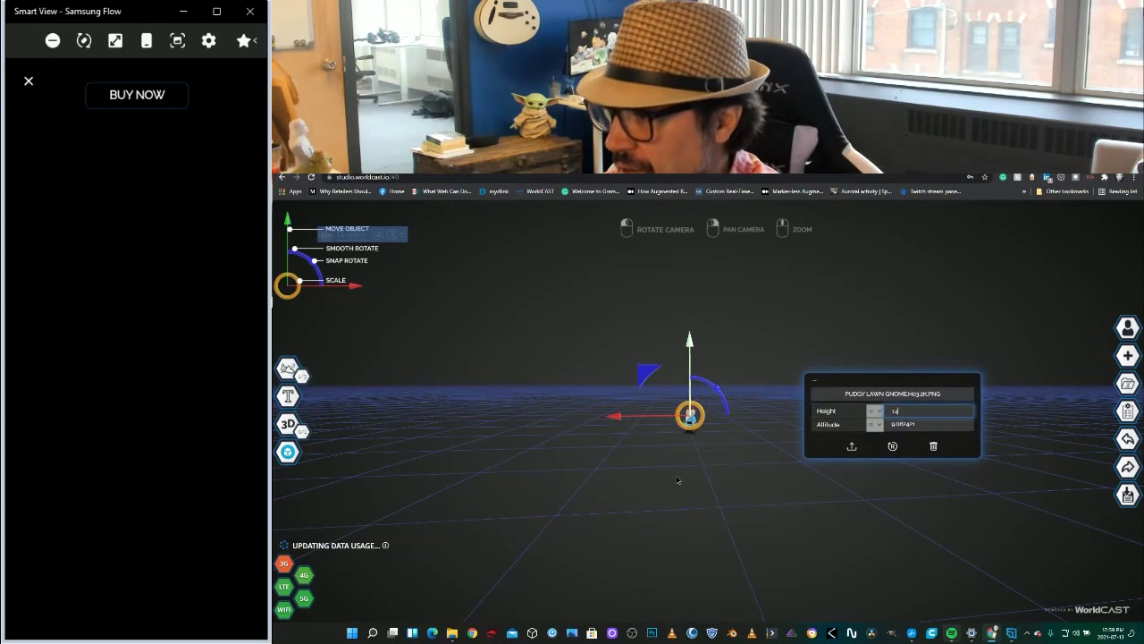
- Set the size of the cast to 14 inches in the cast properties, and look at the Freemium and Premium upgrade options
left_click(1125, 410)
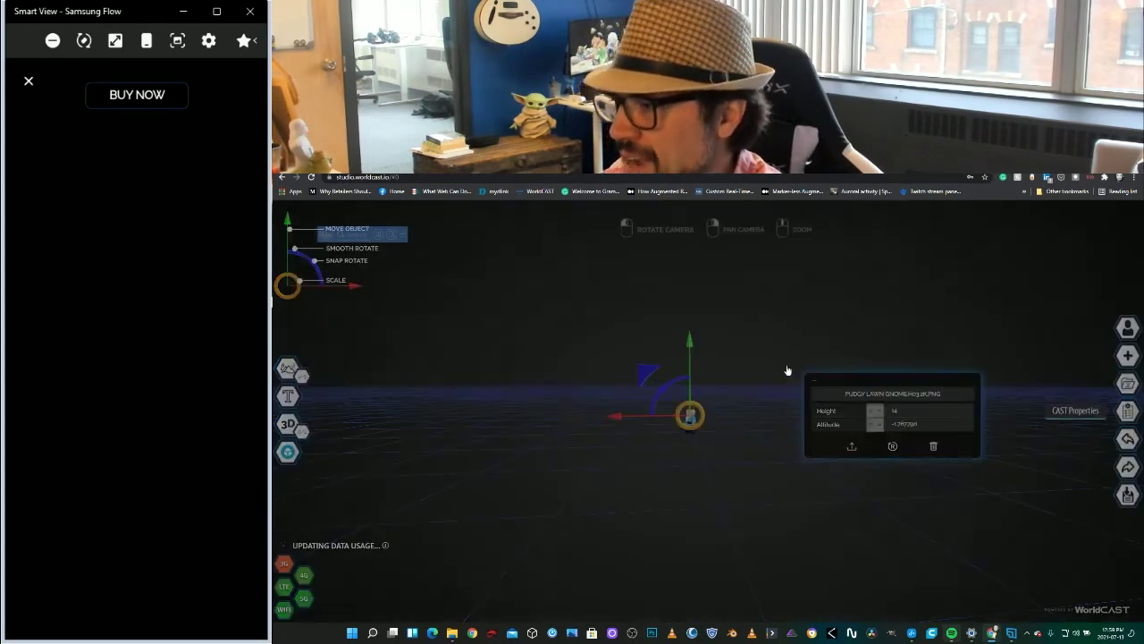
key("BackSpace")
type("14")
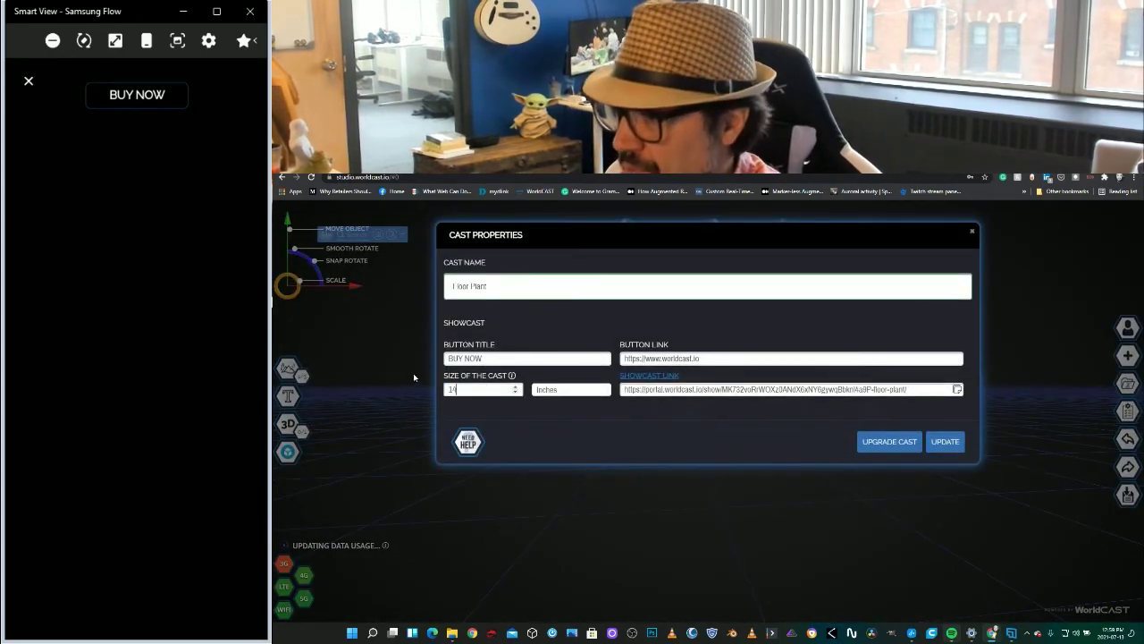
left_click(887, 443)
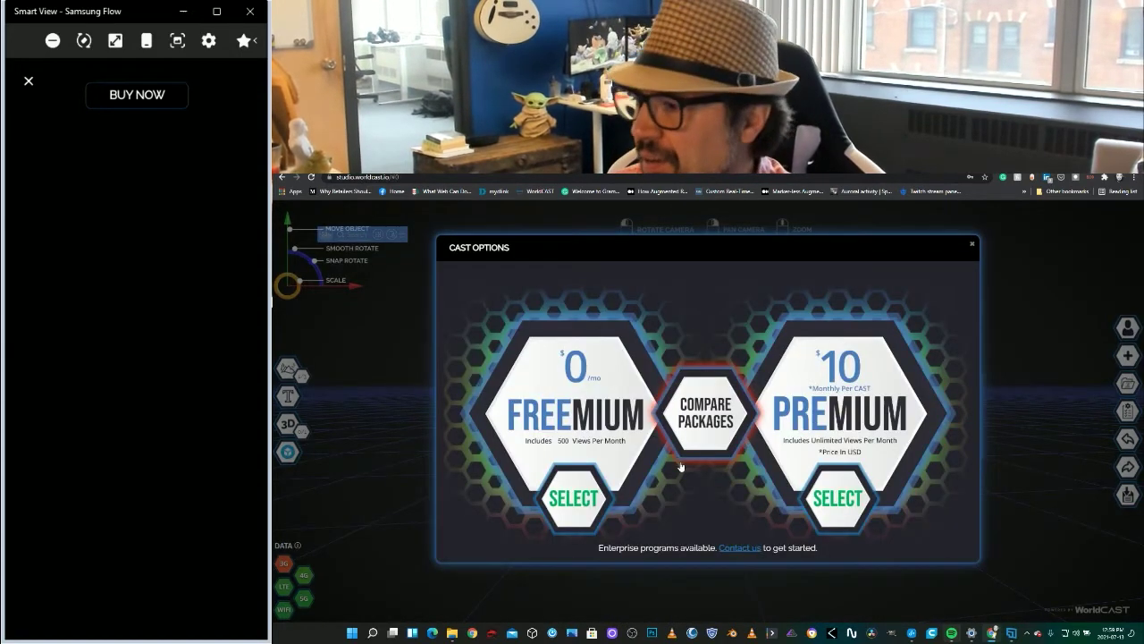
left_click(972, 245)
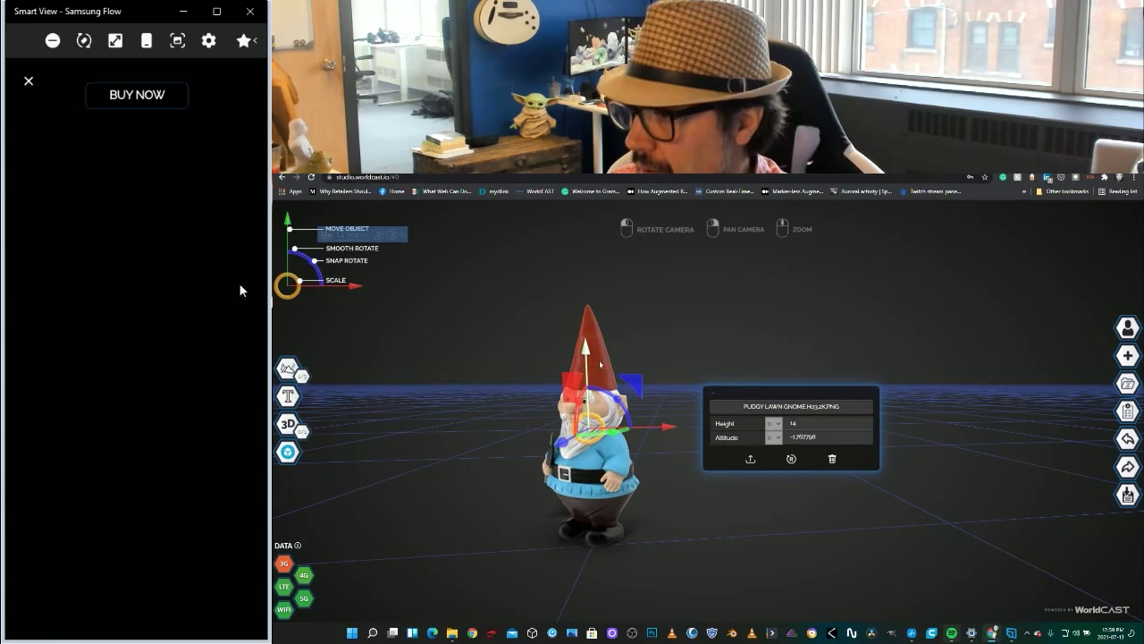
- Save the cast with the lawn gnome
left_click(1128, 494)
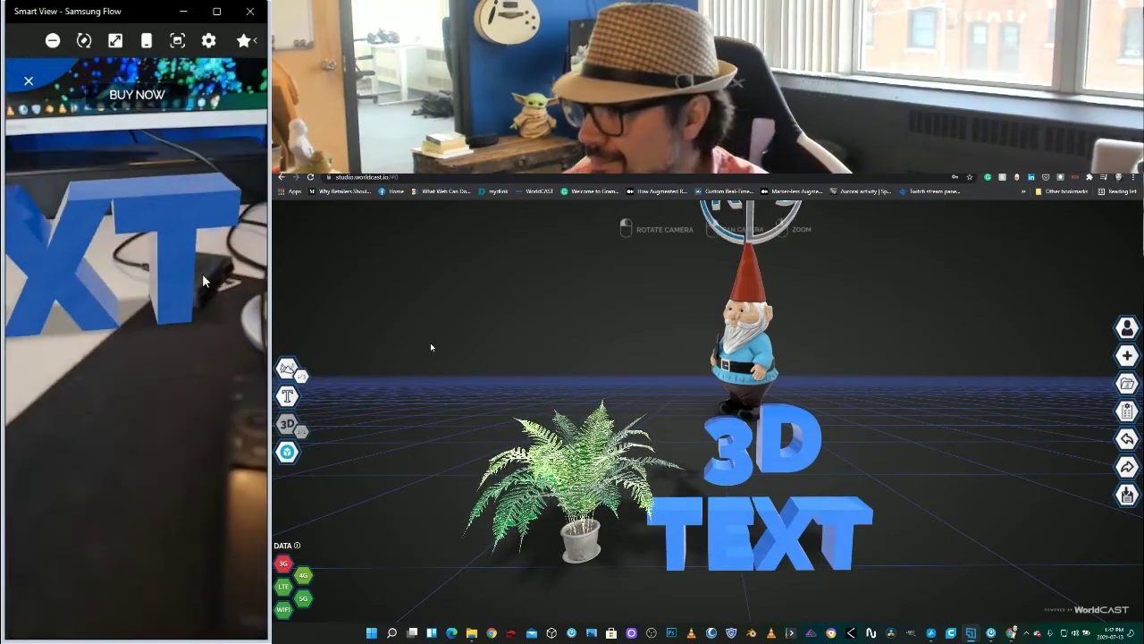
left_click_drag(974, 429, 946, 428)
scroll(941, 427, "down", 3)
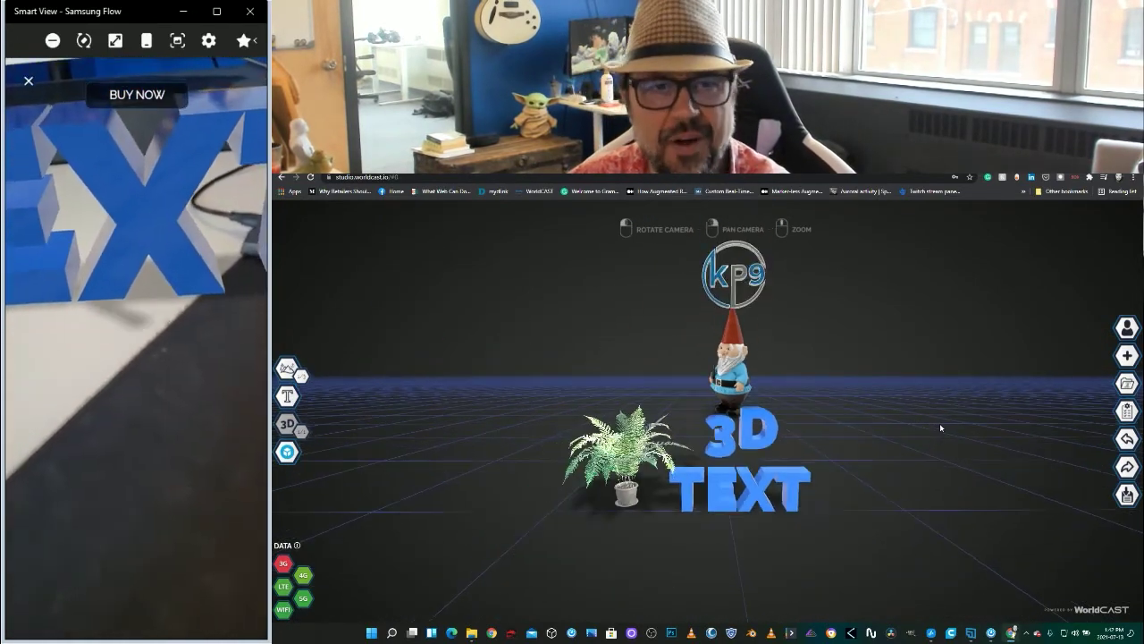